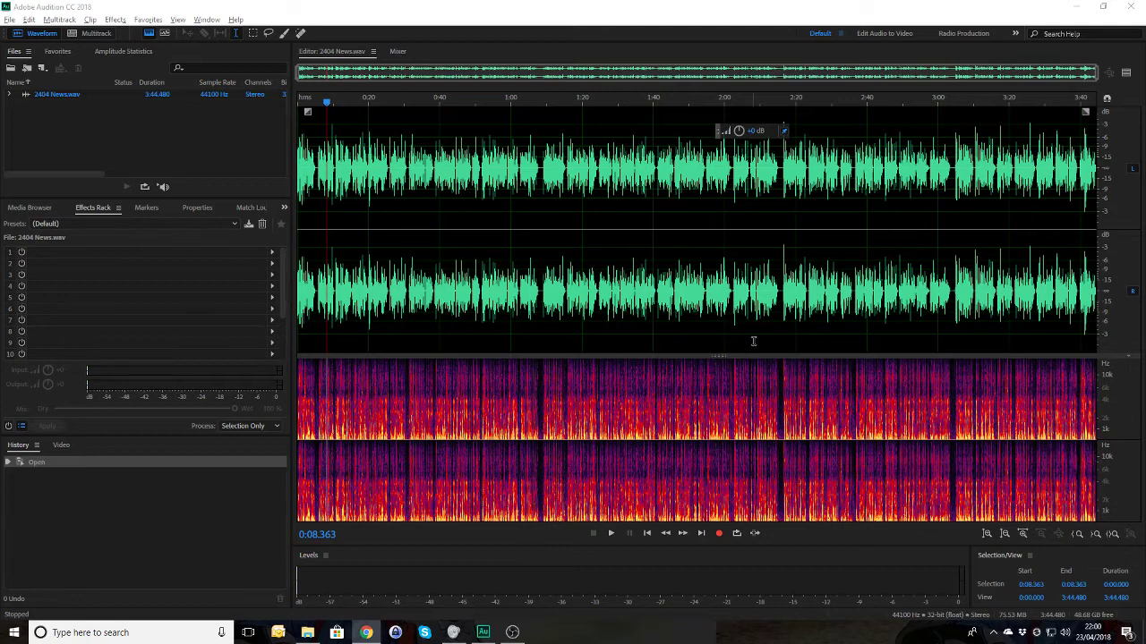
# - Play the raw 2404 News.wav voice recording for a few seconds, starting at about 0:08
pyautogui.click(327, 307)
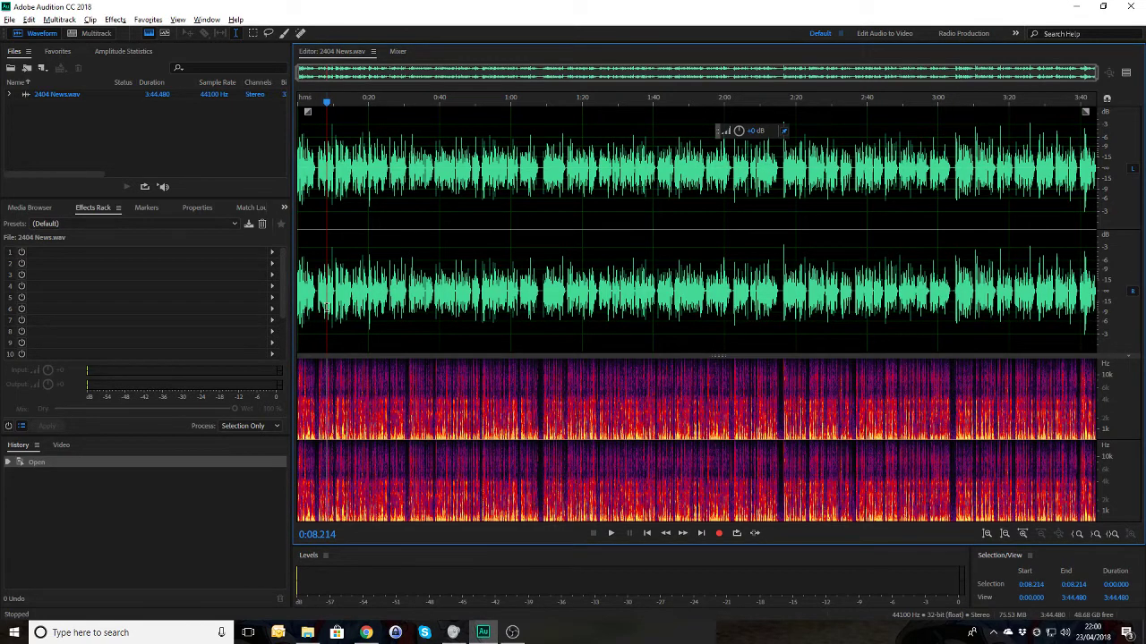
pyautogui.press('space')
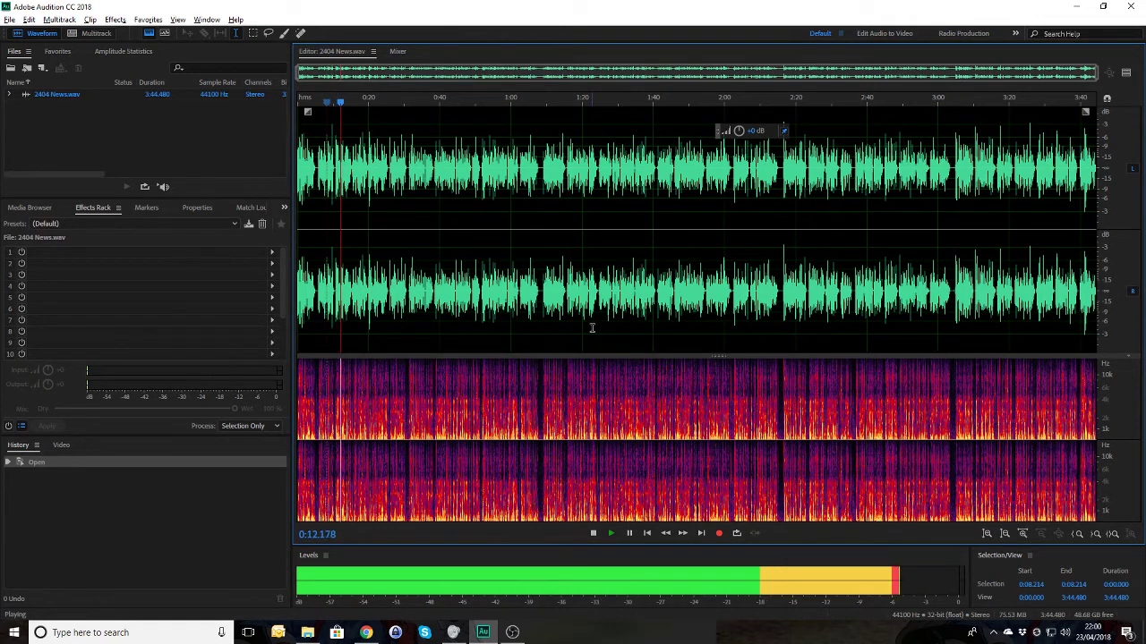
pyautogui.press('space')
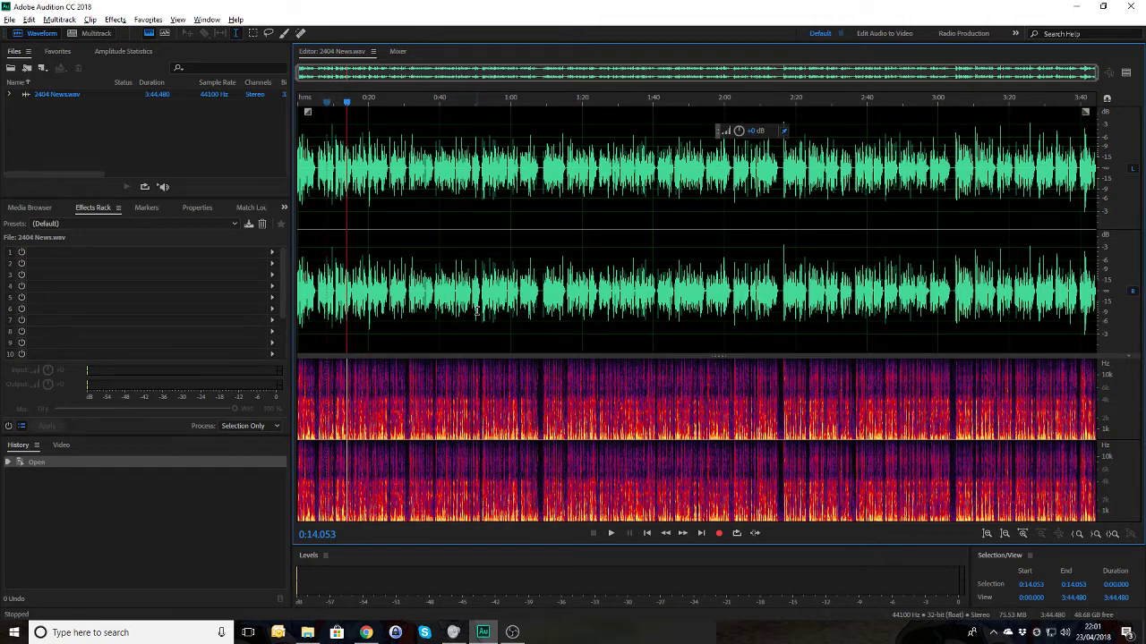
# - Create a multitrack session from the Asian Star News template, overwriting the existing Untitled Session 1
pyautogui.click(92, 34)
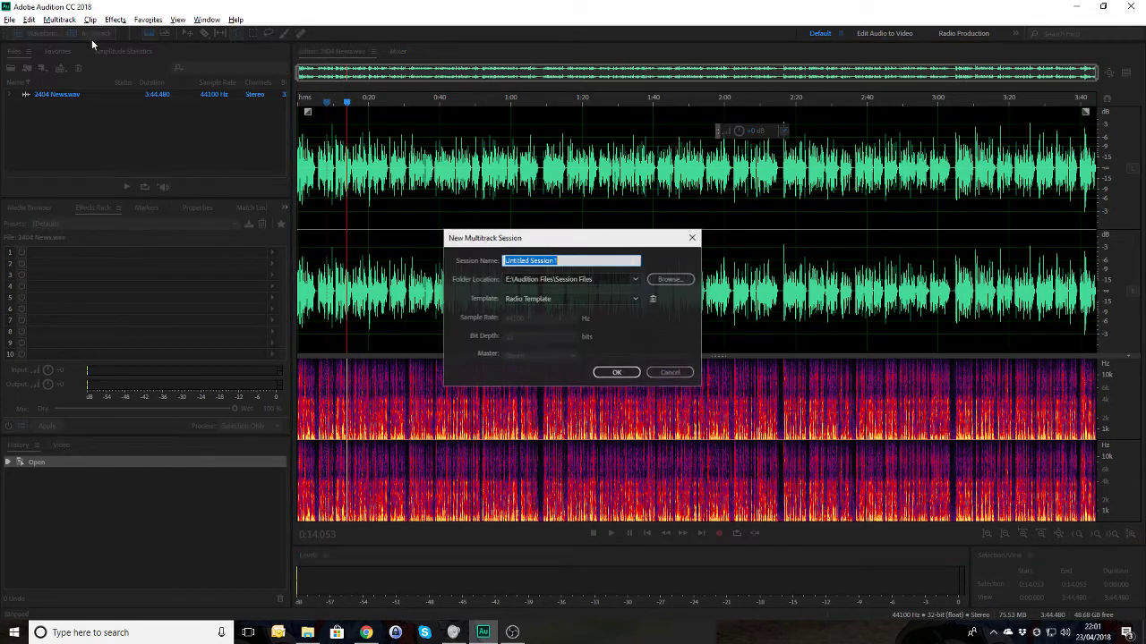
pyautogui.click(632, 301)
pyautogui.click(561, 351)
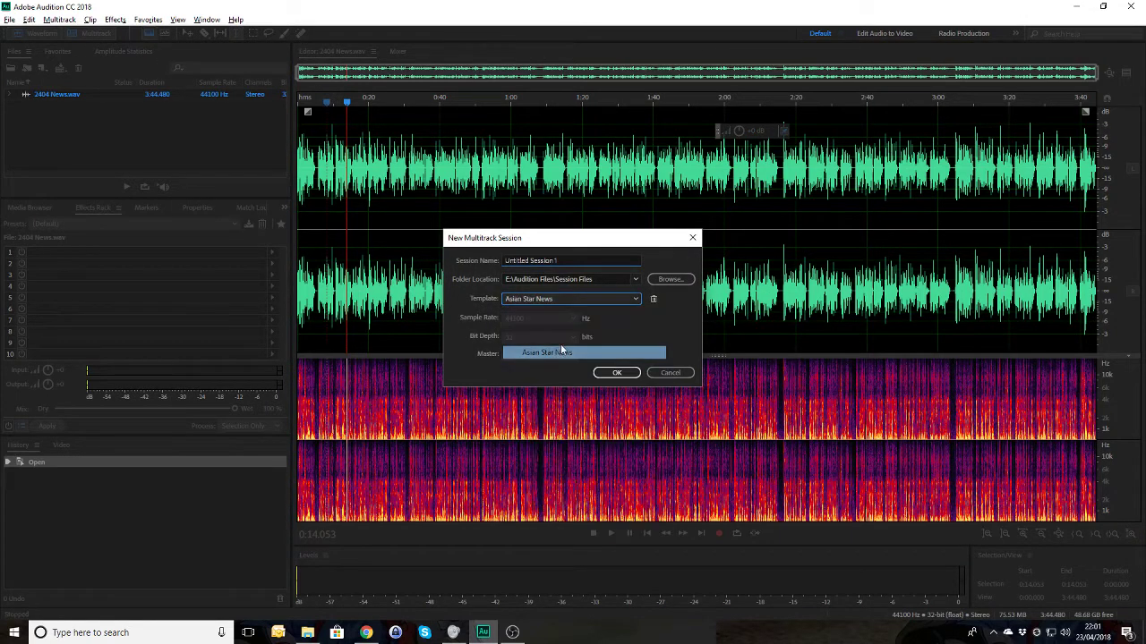
pyautogui.click(610, 373)
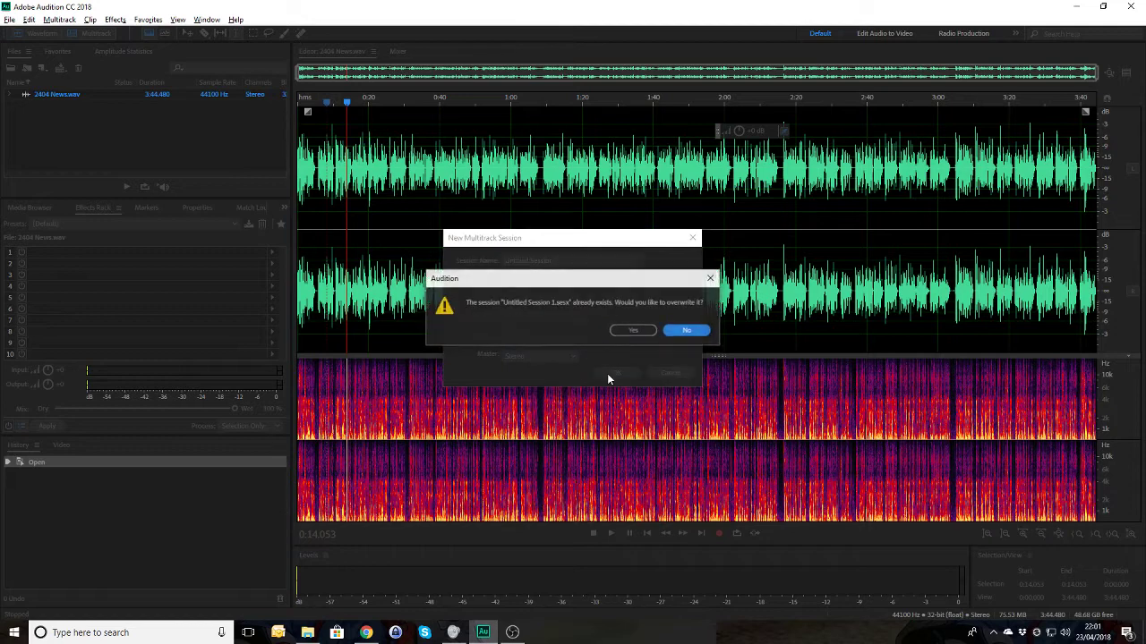
pyautogui.click(633, 333)
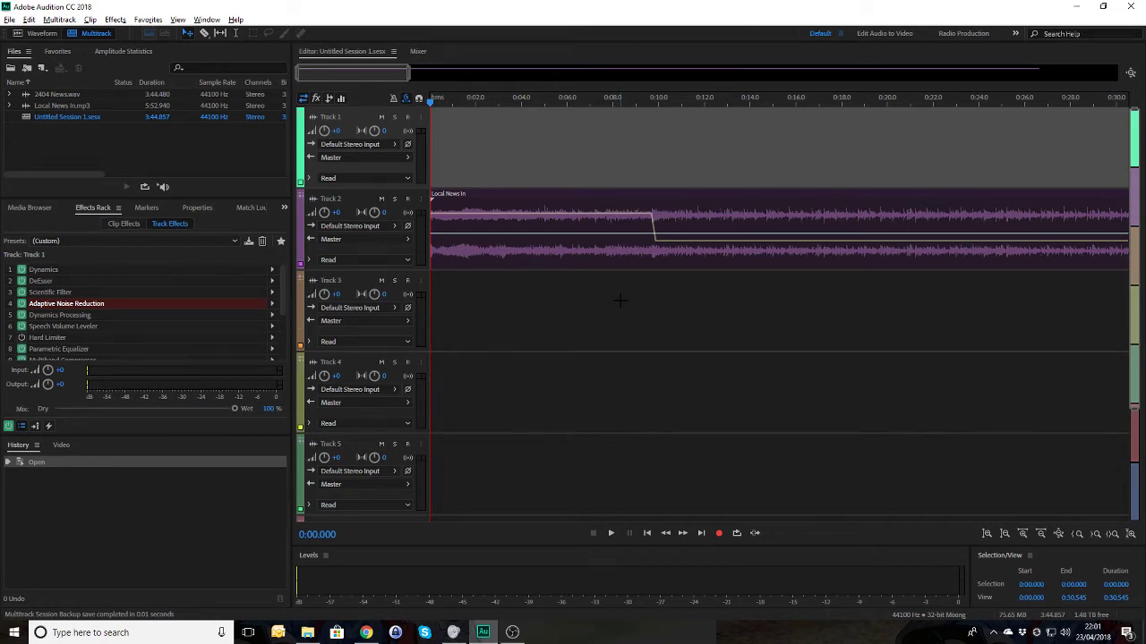
# - Place 2404 News.wav on Track 1, starting at about 0:10 near the drop in the music bed's volume envelope
pyautogui.click(354, 202)
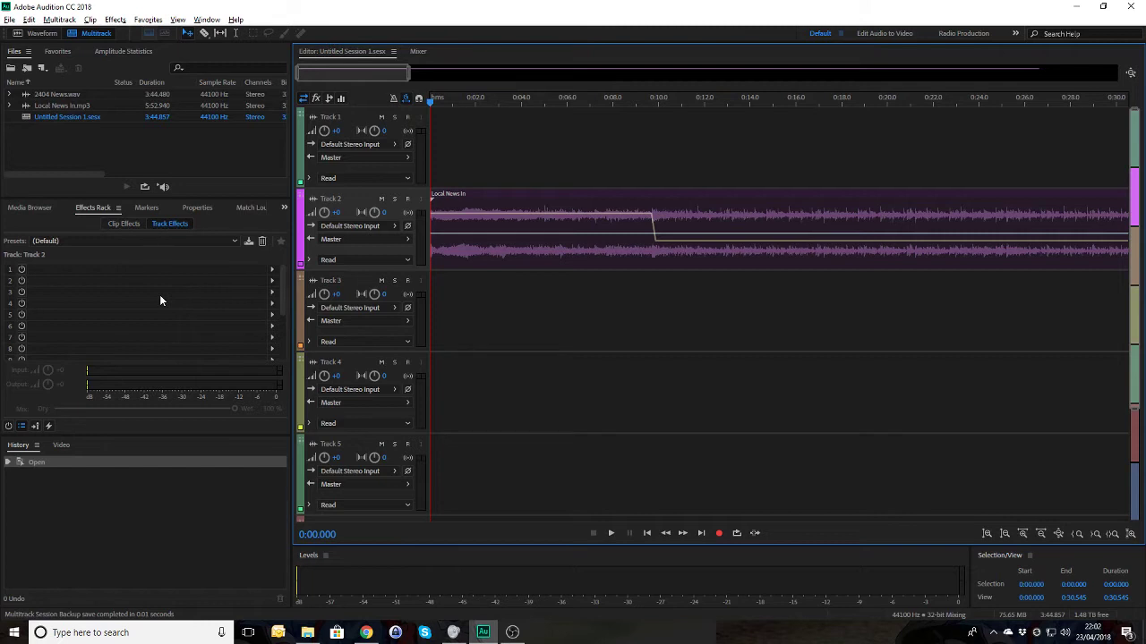
pyautogui.click(551, 144)
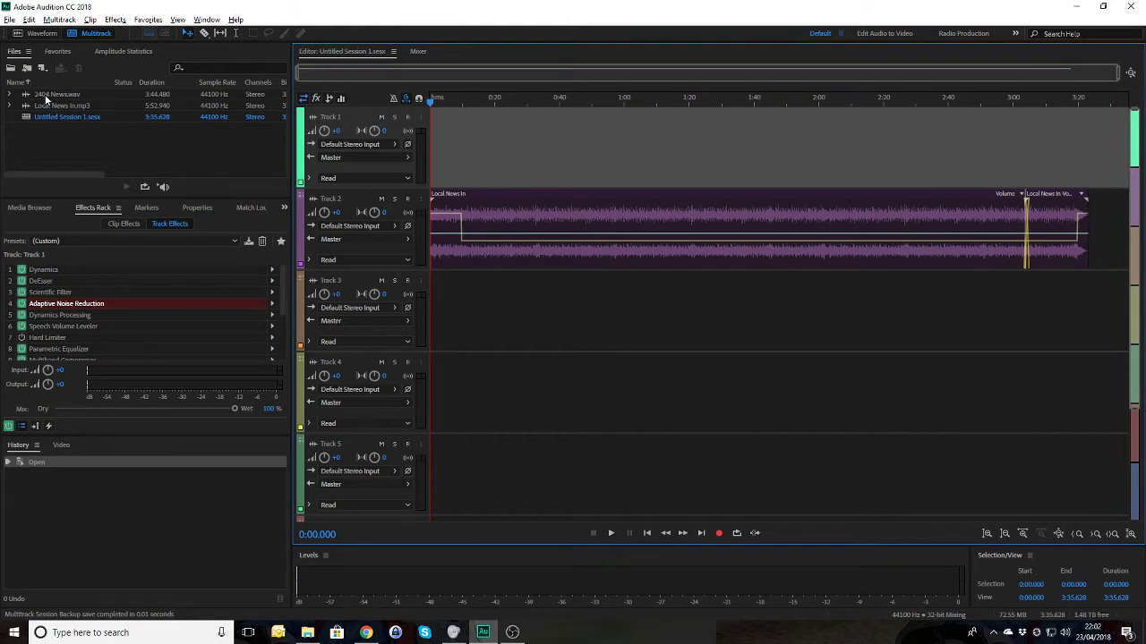
pyautogui.moveTo(65, 94); pyautogui.dragTo(464, 167)
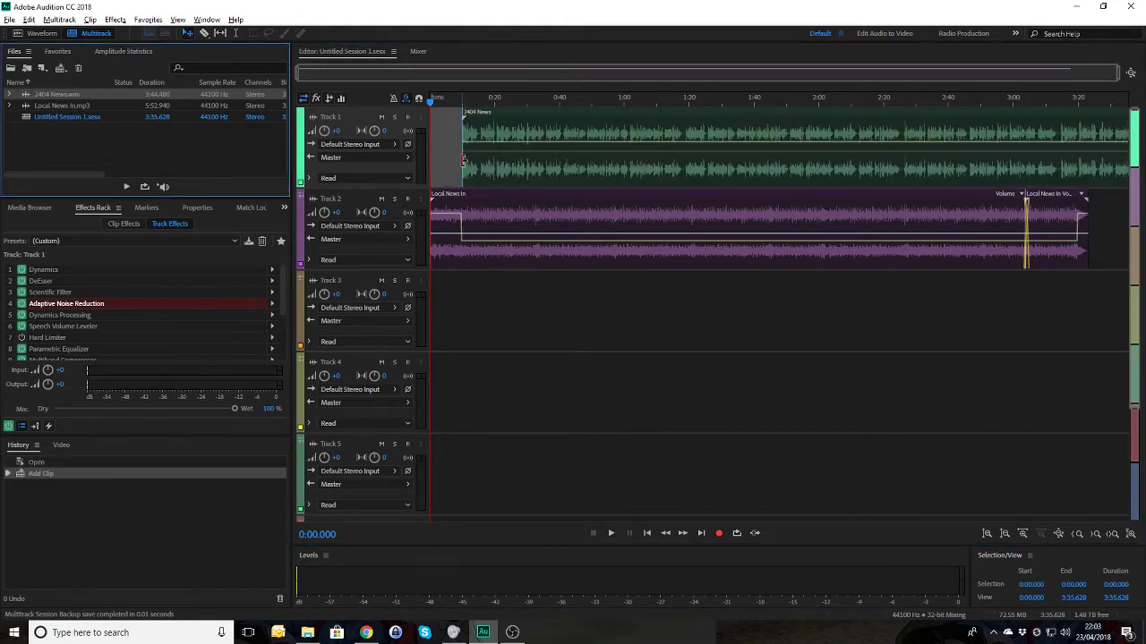
# - Shift the voice clip on Track 1 earlier so it starts where the Track 2 music volume begins to fall, about 0:09.7
pyautogui.scroll(6, 568, 171)
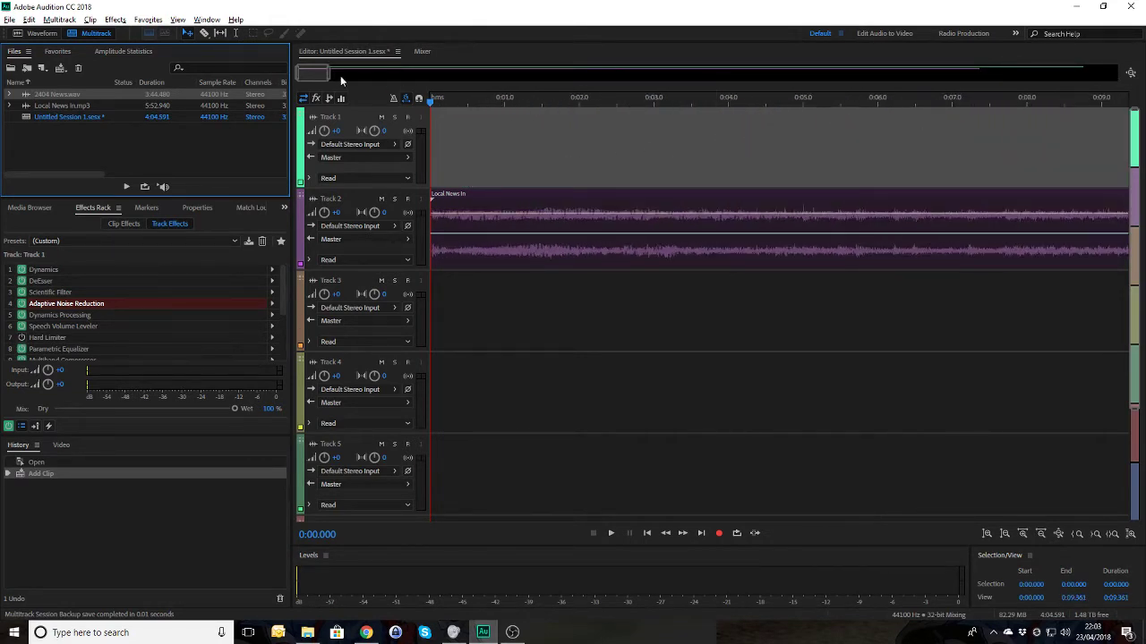
pyautogui.moveTo(336, 75); pyautogui.dragTo(361, 75)
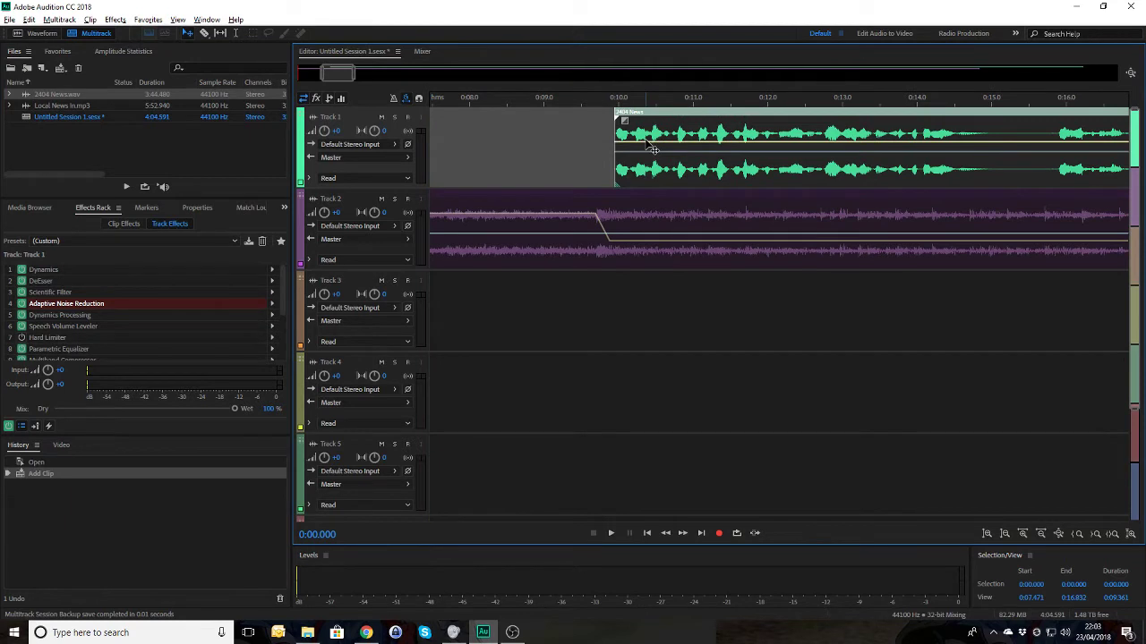
pyautogui.moveTo(647, 141); pyautogui.dragTo(625, 141)
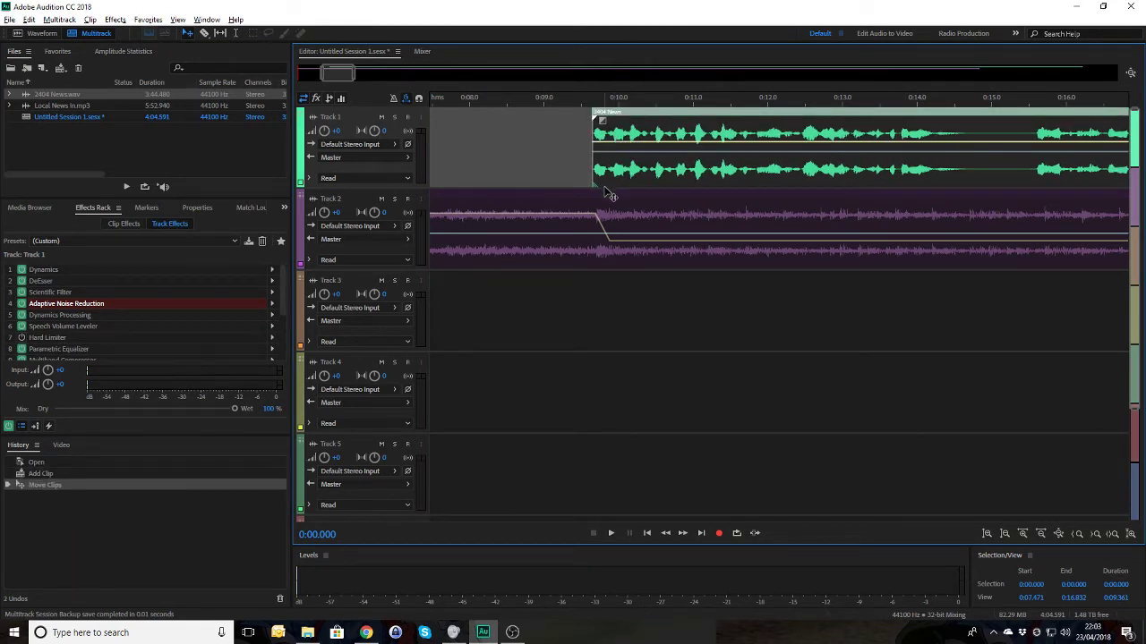
pyautogui.moveTo(617, 170); pyautogui.dragTo(623, 170)
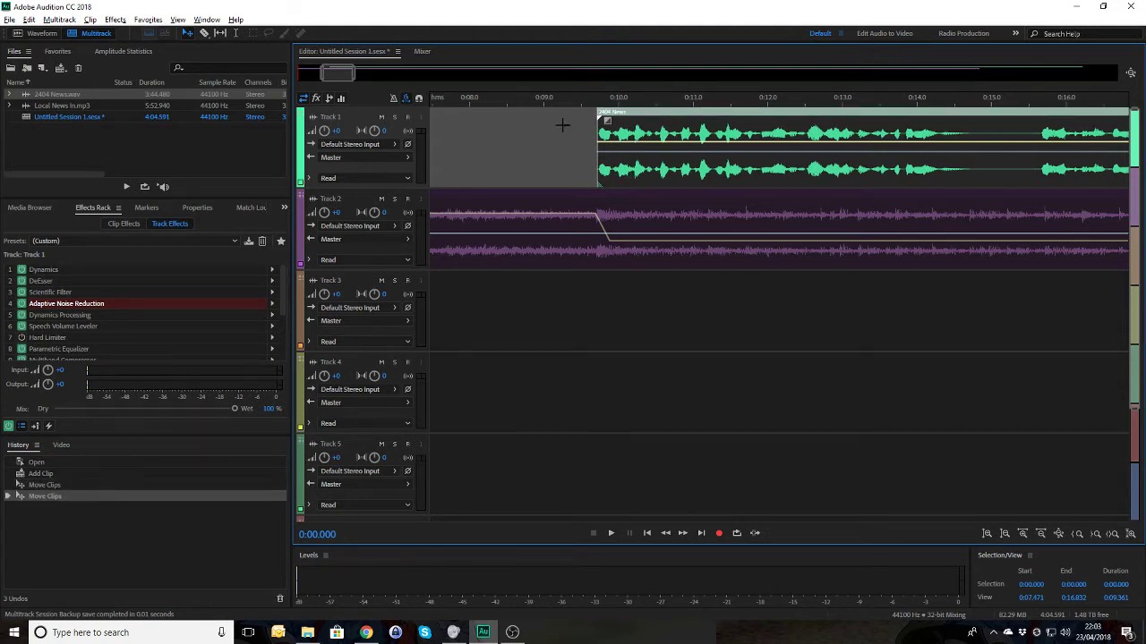
# - Examine the settings of the Dynamics effect in Track 1's effects rack
pyautogui.click(315, 118)
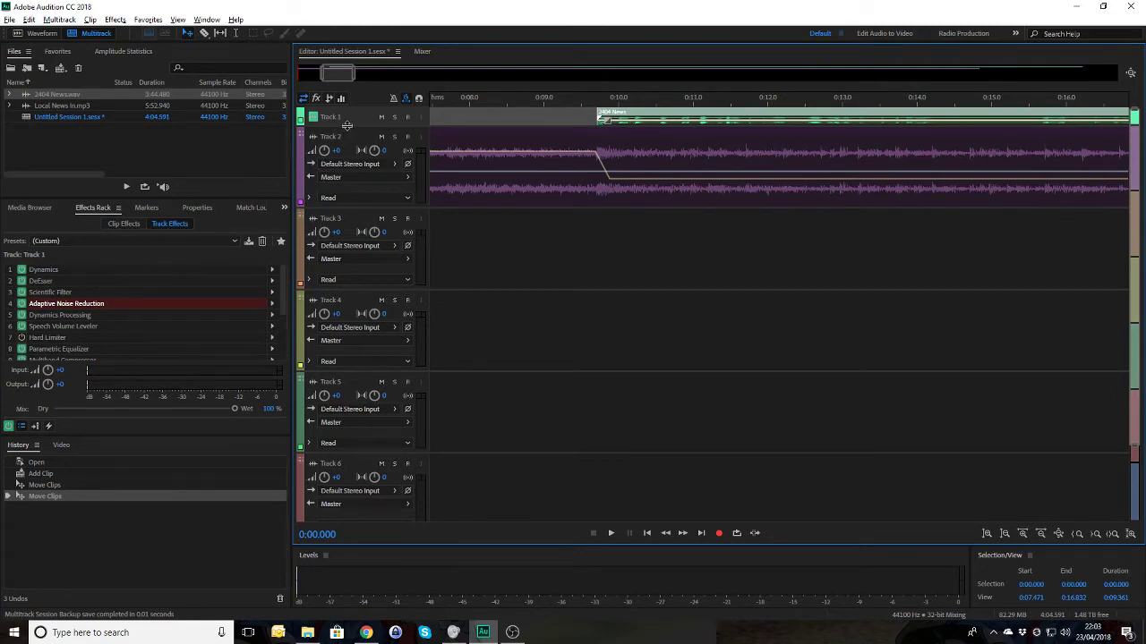
pyautogui.moveTo(347, 126); pyautogui.dragTo(350, 184)
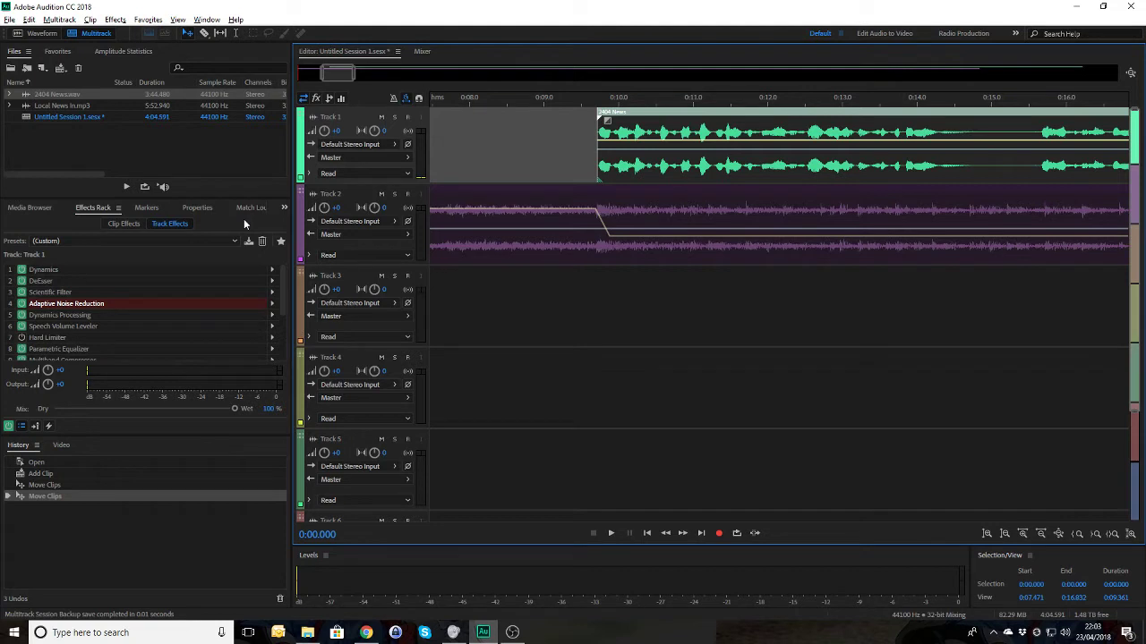
pyautogui.doubleClick(54, 271)
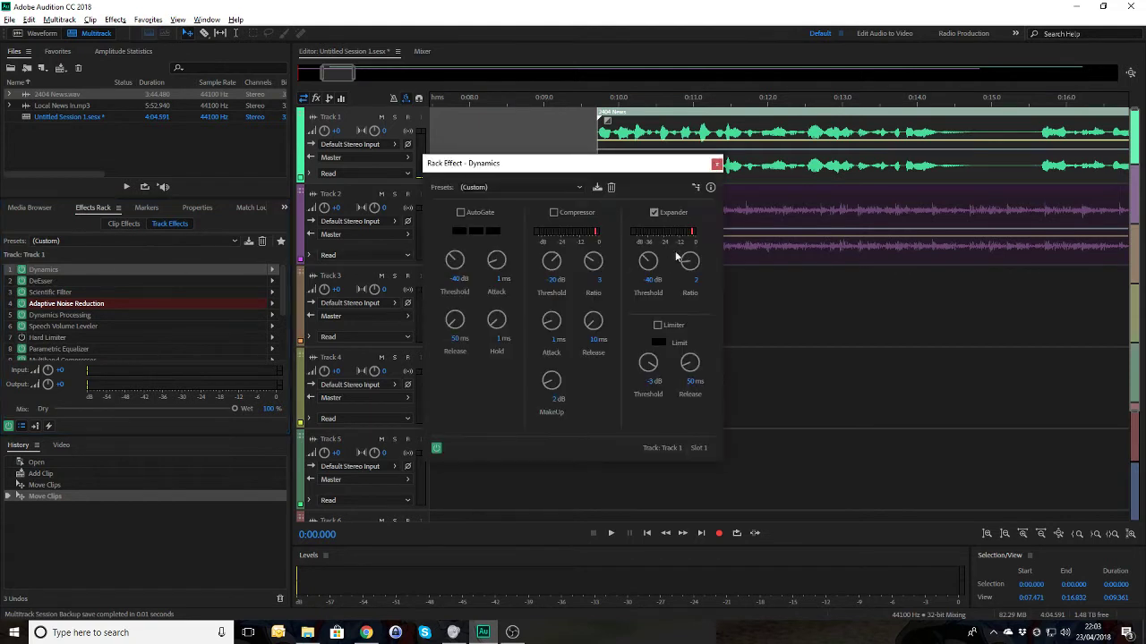
pyautogui.click(716, 164)
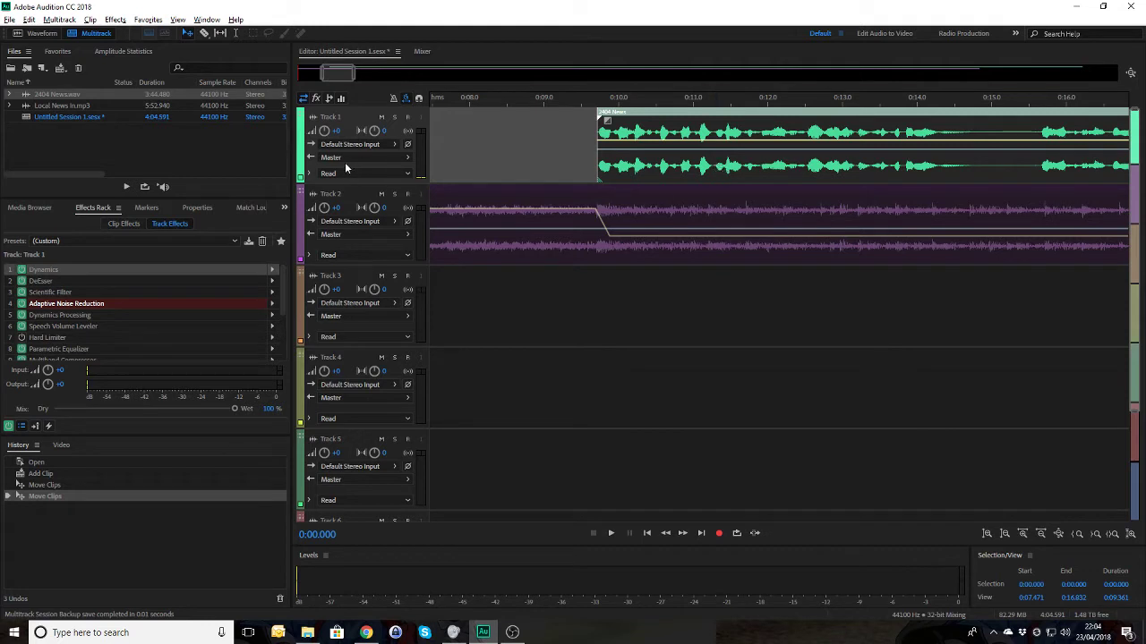
# - Examine the Scientific Filter, Adaptive Noise Reduction and Dynamics Processing settings in Track 1's effects rack
pyautogui.doubleClick(70, 293)
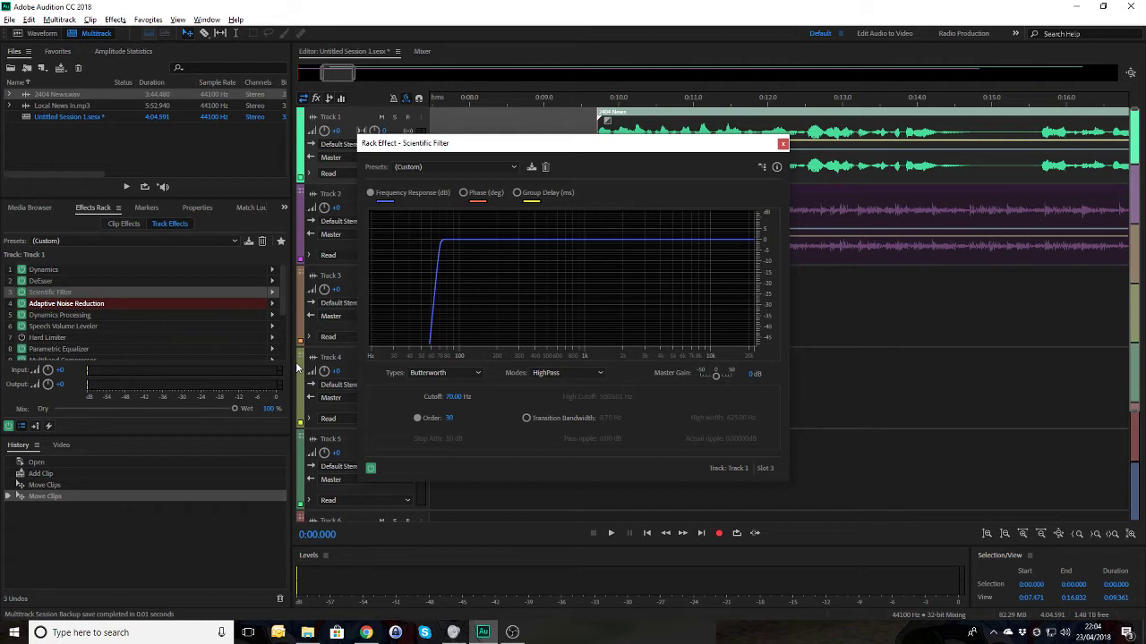
pyautogui.doubleClick(86, 305)
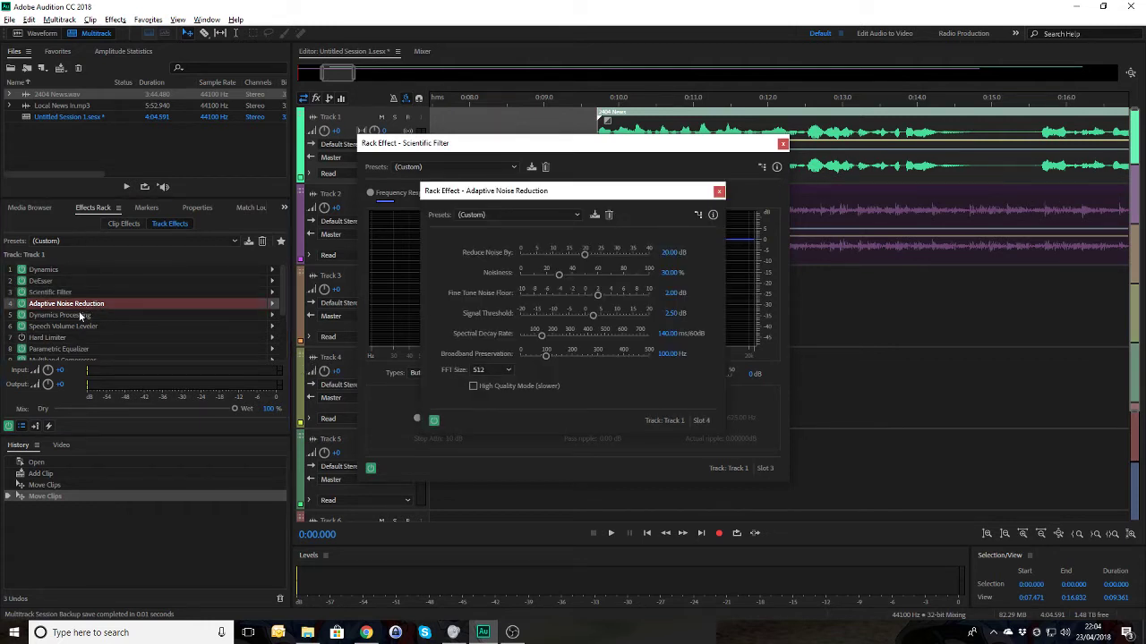
pyautogui.doubleClick(76, 313)
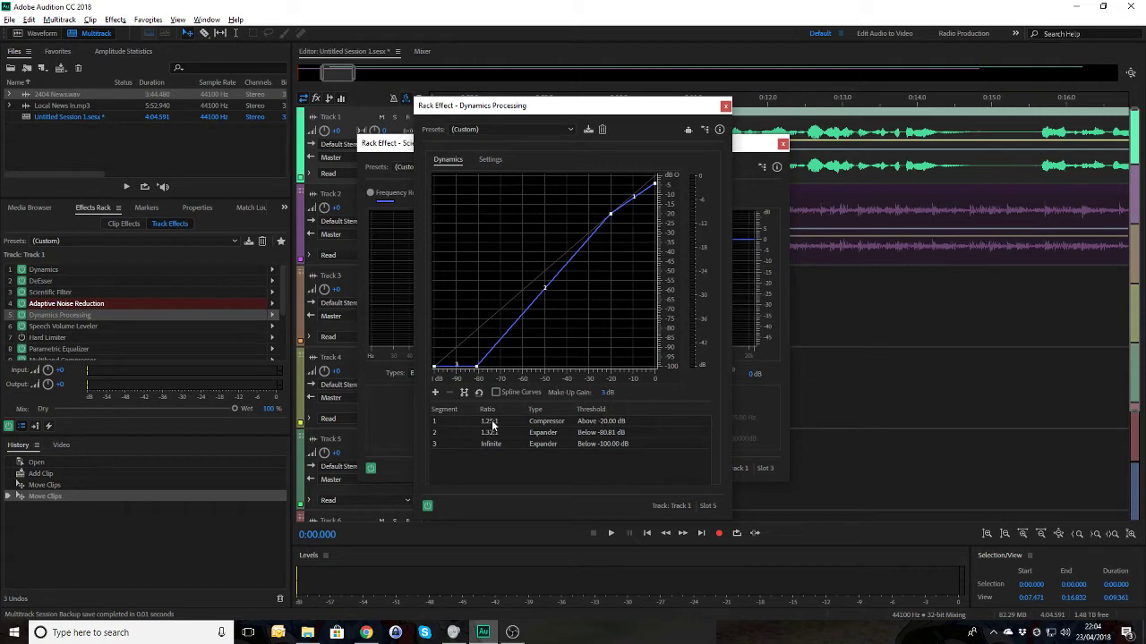
pyautogui.click(725, 106)
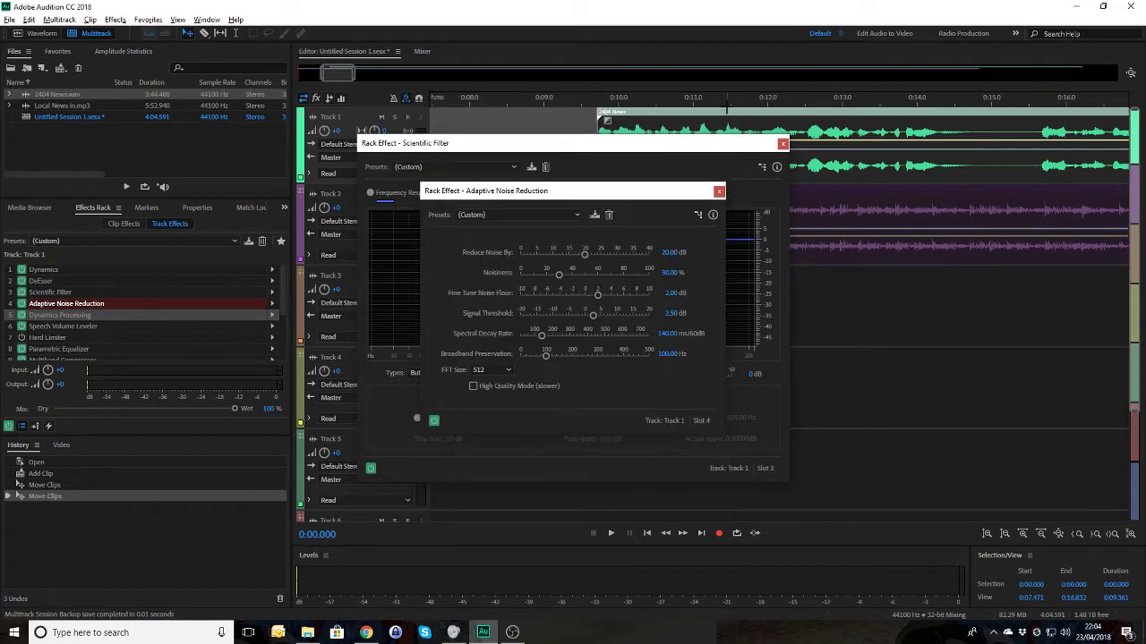
pyautogui.click(719, 191)
pyautogui.click(783, 143)
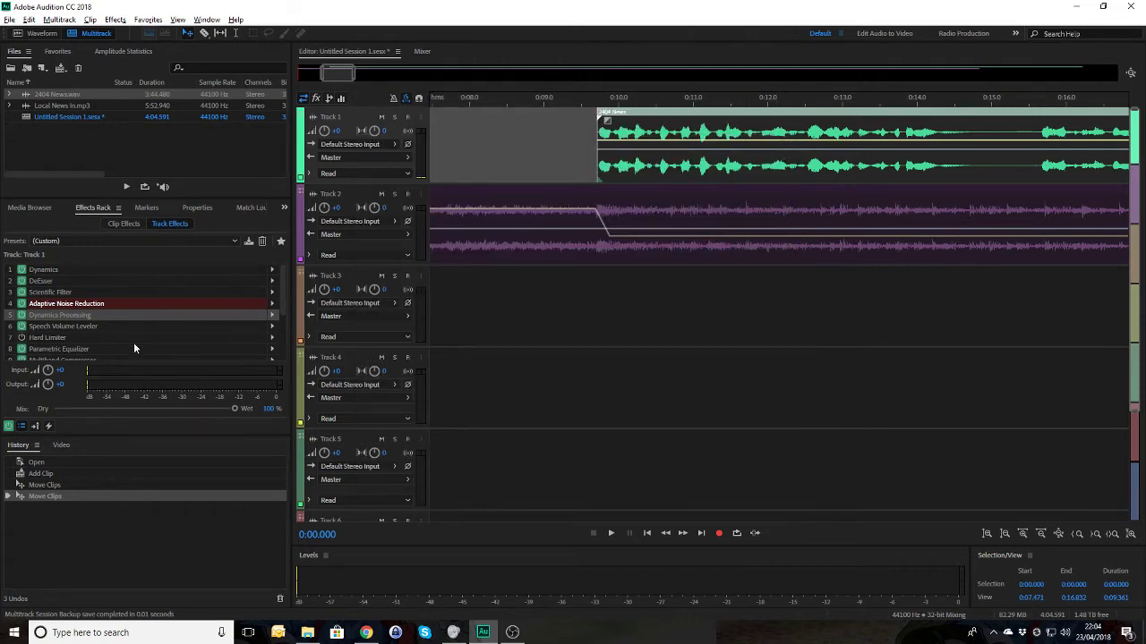
# - Examine the Speech Volume Leveler and Parametric Equalizer settings in Track 1's effects rack
pyautogui.doubleClick(75, 328)
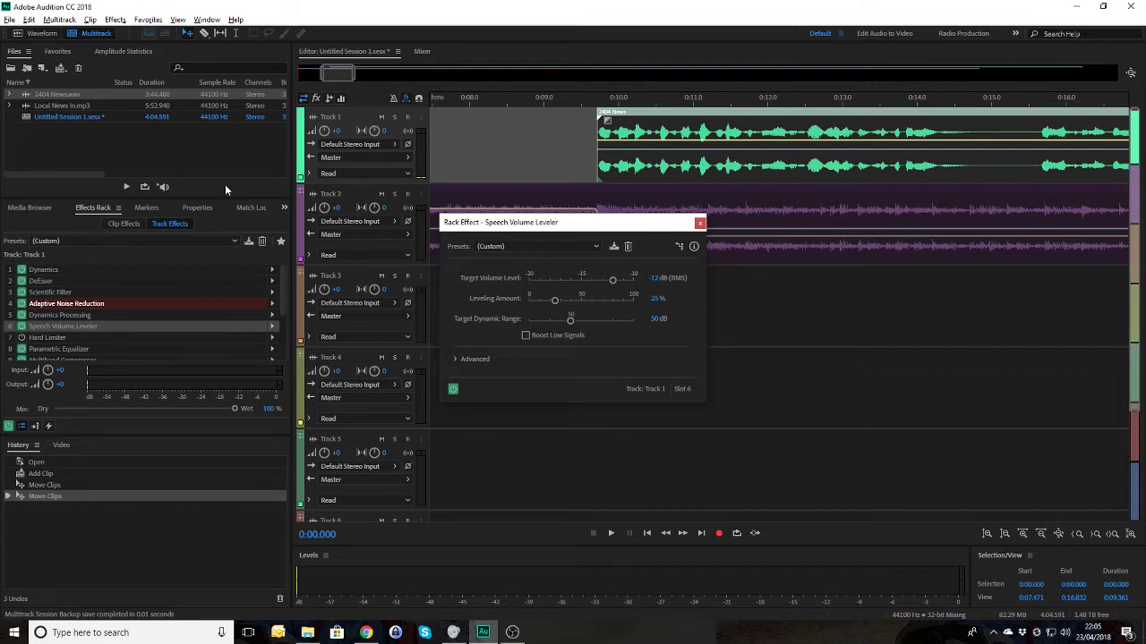
pyautogui.click(699, 223)
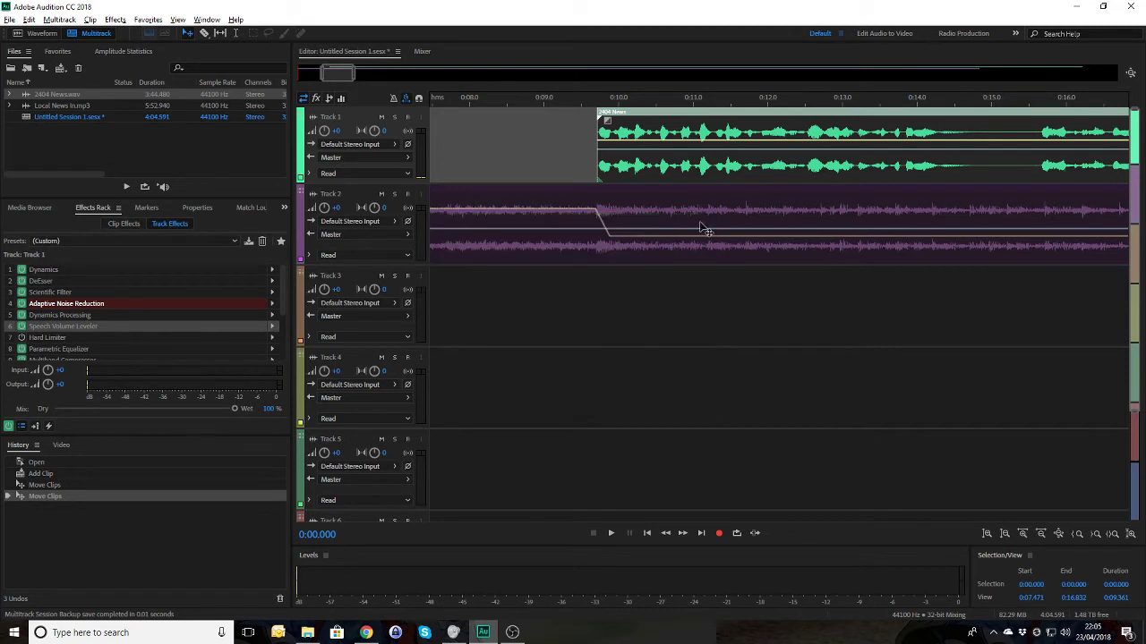
pyautogui.click(57, 350)
pyautogui.doubleClick(57, 350)
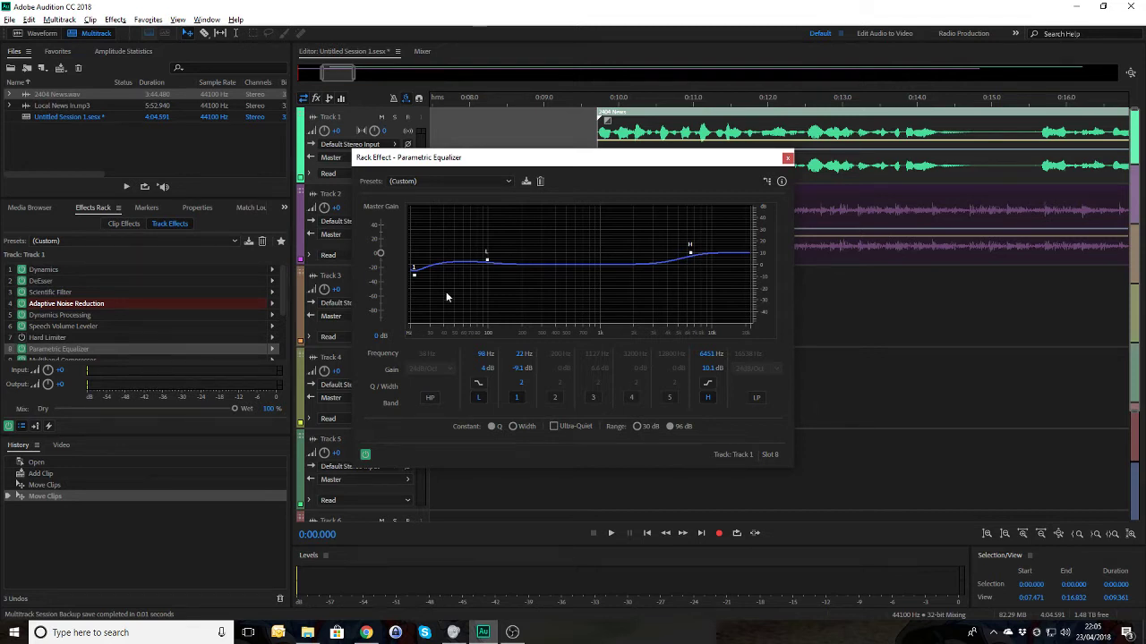
pyautogui.moveTo(489, 262)
pyautogui.click(787, 159)
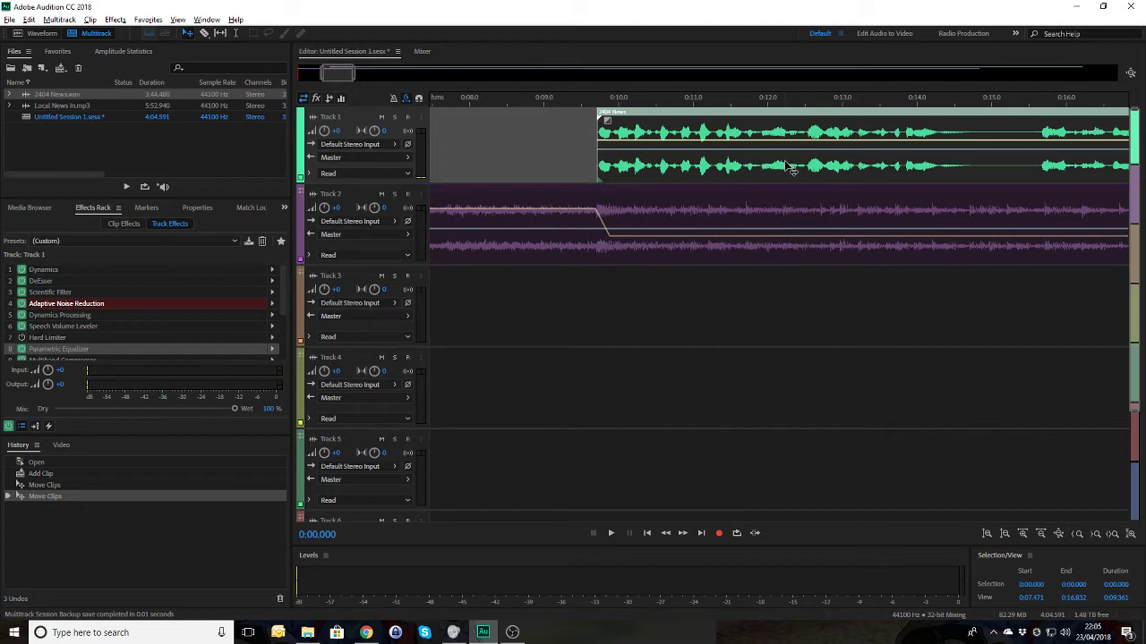
# - Open 2404 News.wav in the waveform editor and play the unprocessed voice from about 0:25
pyautogui.doubleClick(65, 95)
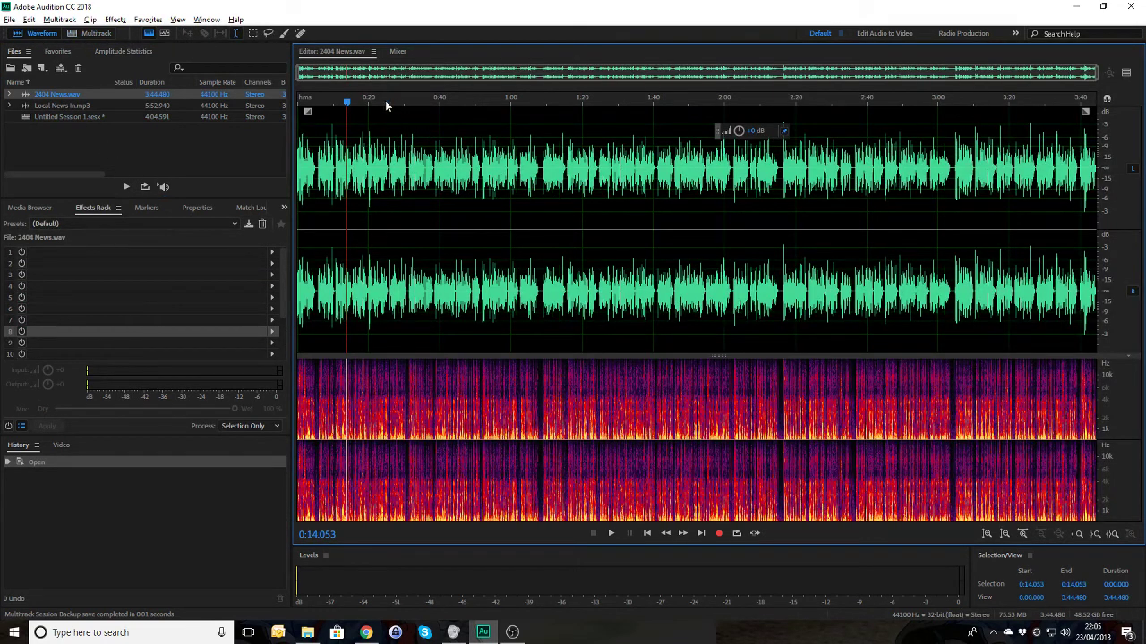
pyautogui.click(387, 102)
pyautogui.press('space')
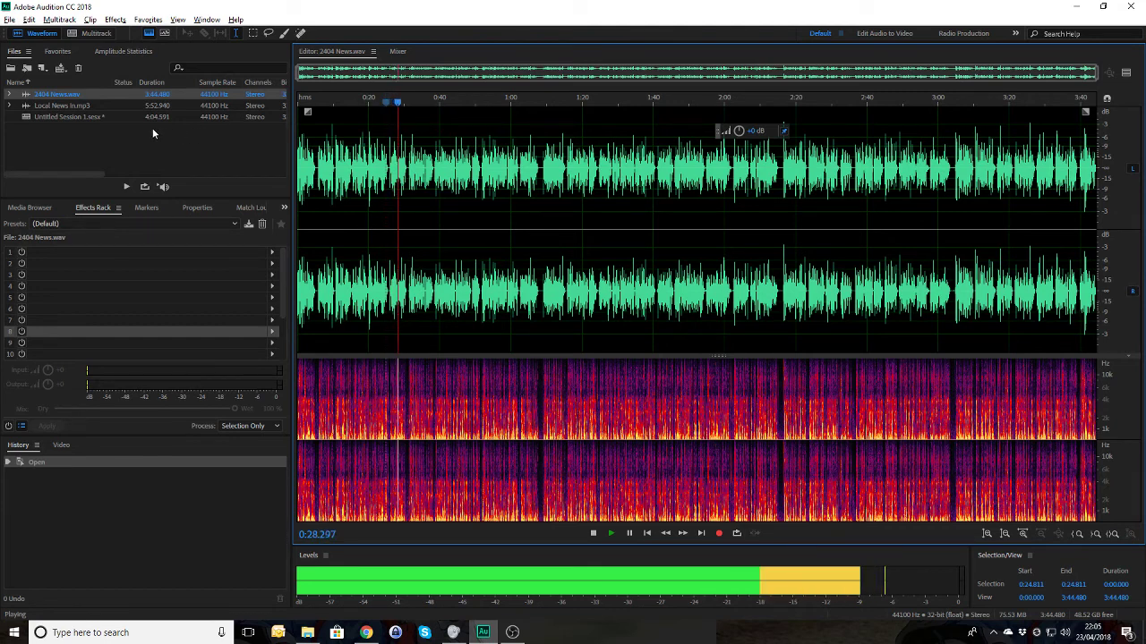
pyautogui.press('space')
# - Return to the multitrack session and play the processed voice from about 0:18 with Track 2 muted only during playback
pyautogui.click(75, 34)
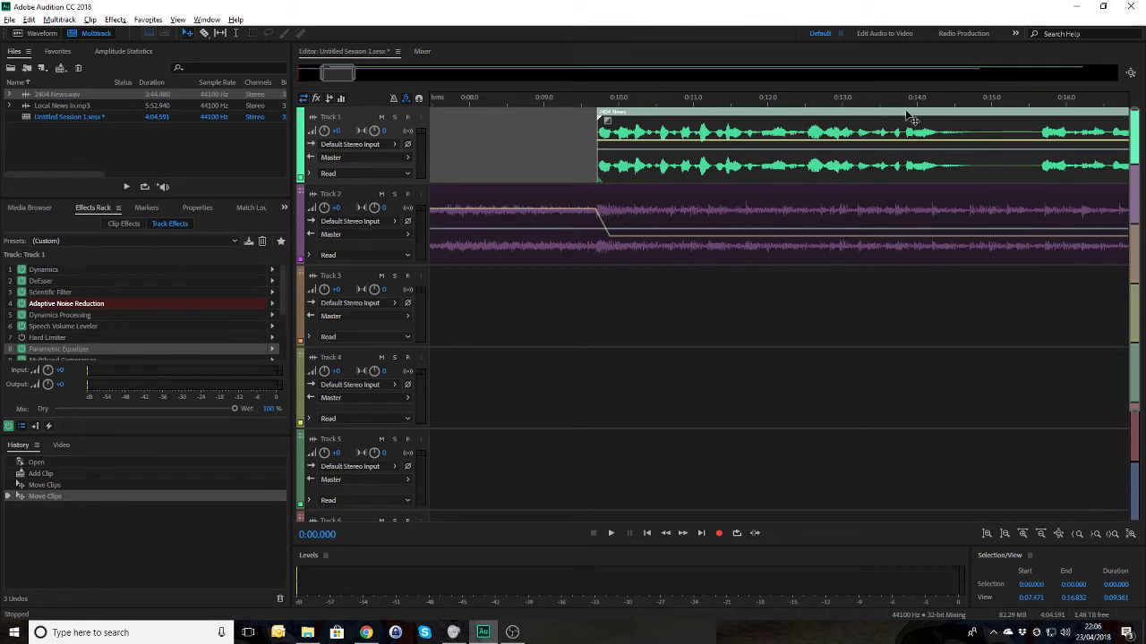
pyautogui.moveTo(1092, 101); pyautogui.dragTo(981, 102)
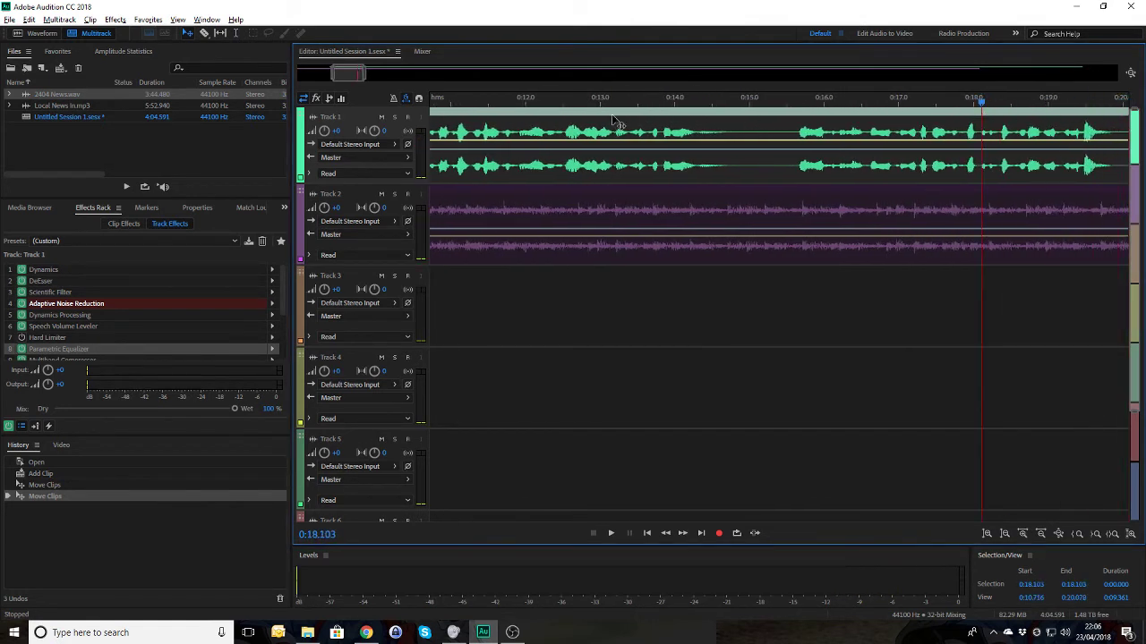
pyautogui.click(382, 194)
pyautogui.press('space')
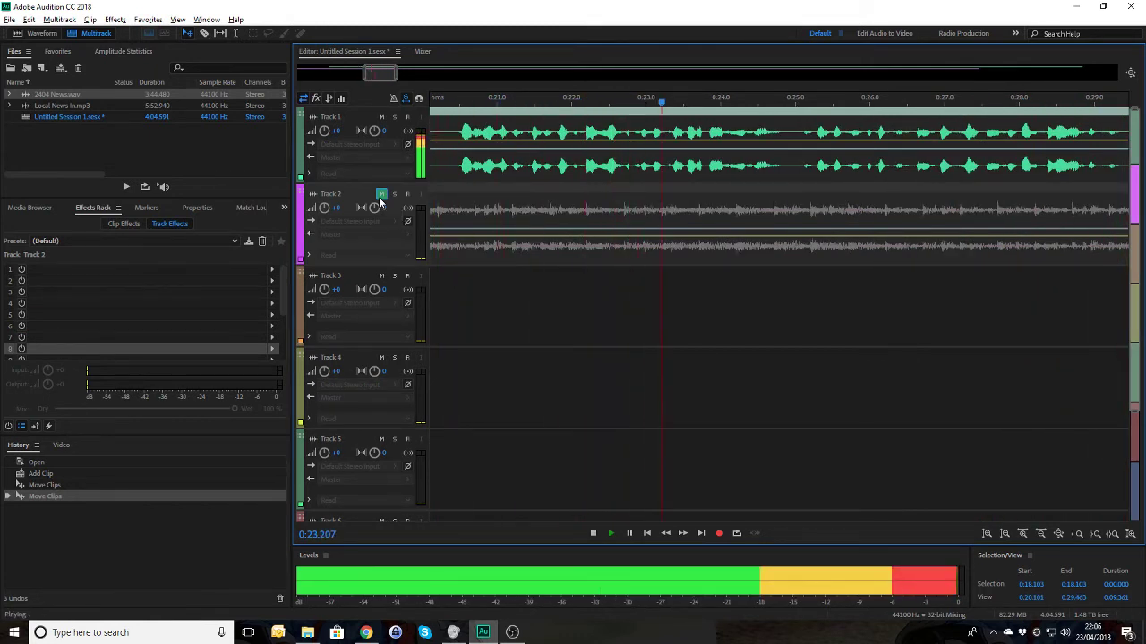
pyautogui.press('space')
pyautogui.click(379, 199)
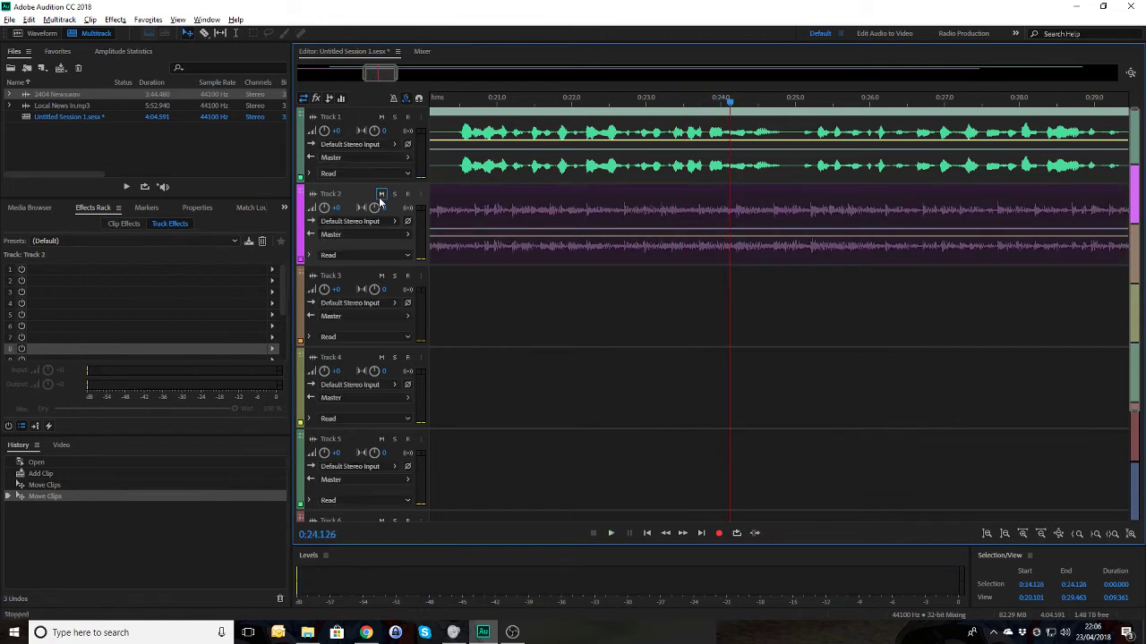
# - Examine the Multiband Compressor settings in Track 1's effects rack
pyautogui.click(362, 123)
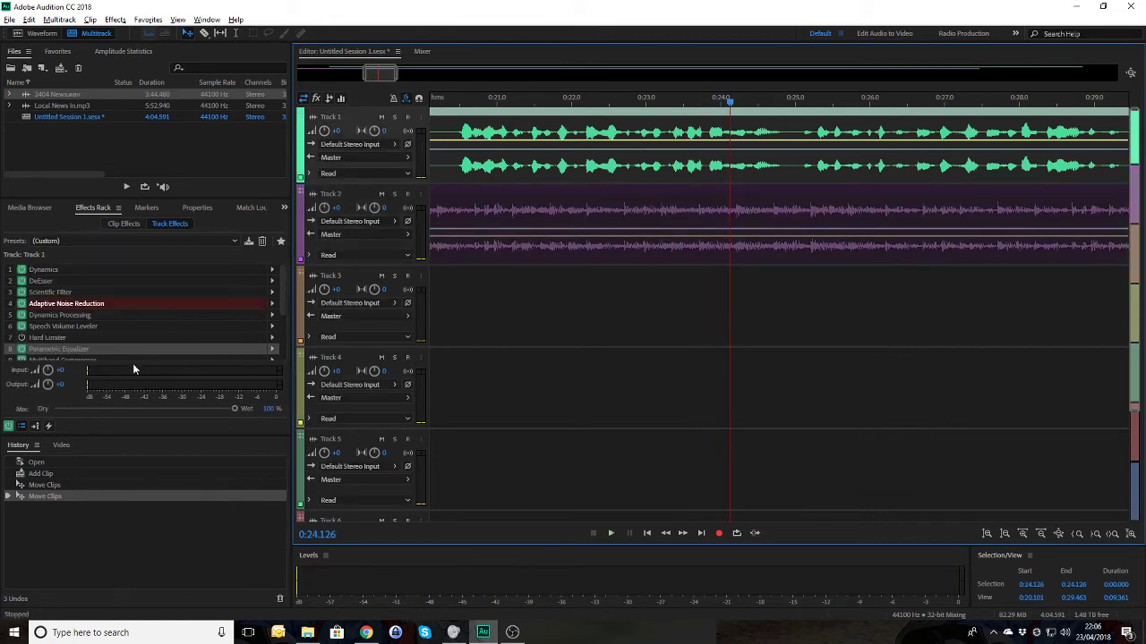
pyautogui.scroll(-2, 139, 317)
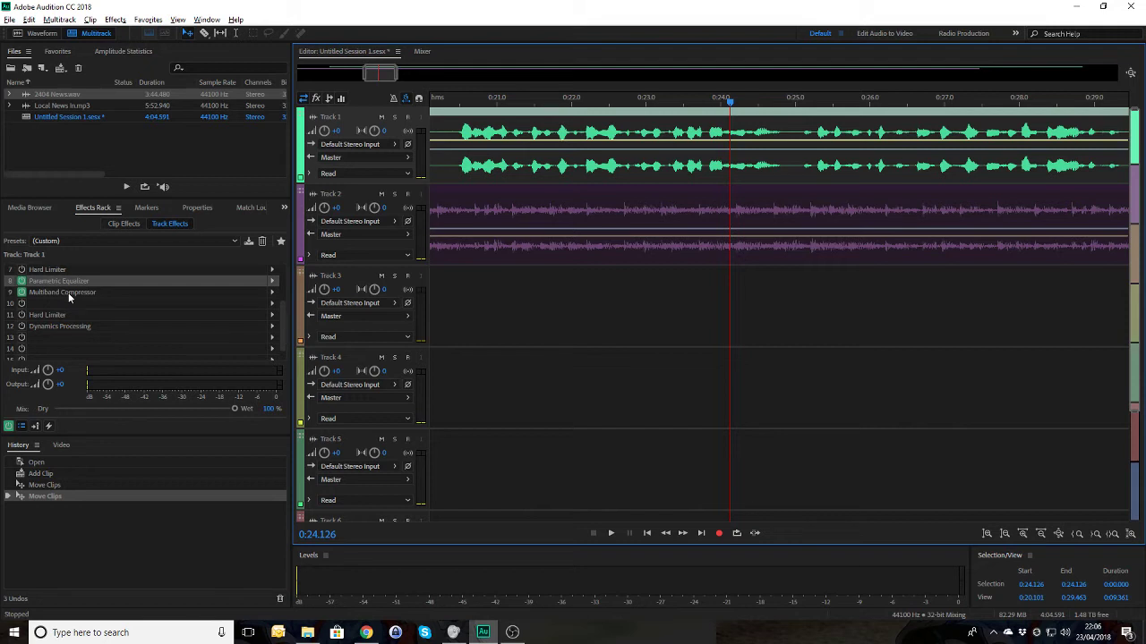
pyautogui.doubleClick(68, 293)
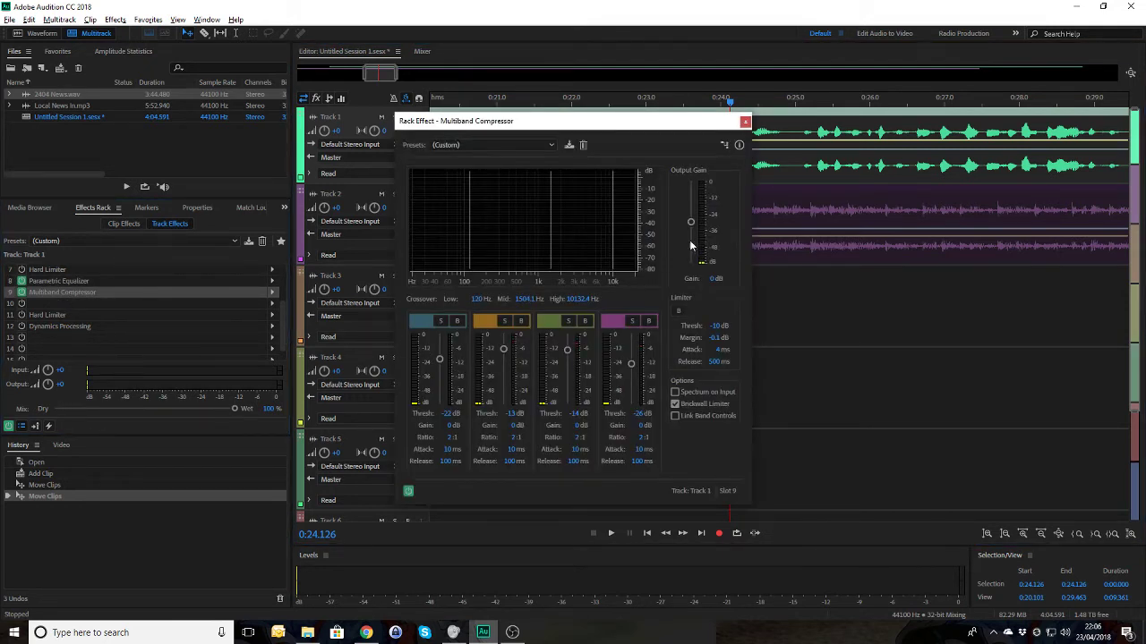
pyautogui.click(744, 122)
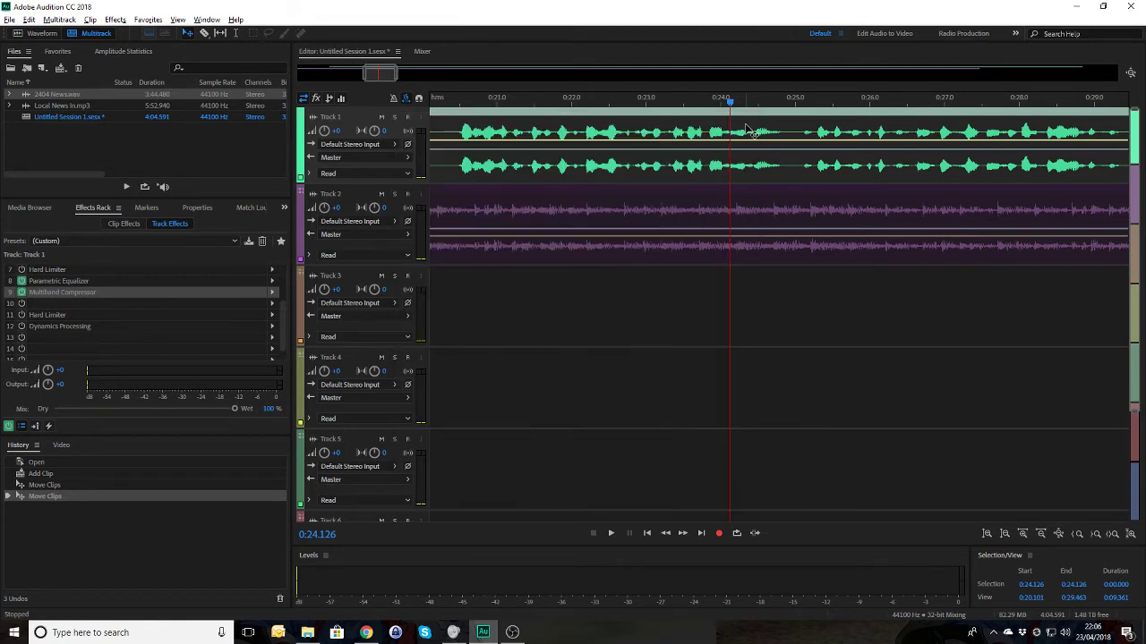
# - Move the closing Local News In clip down to Track 3 and extend the Track 2 music bed to the end of the voice clip
pyautogui.press('\\')
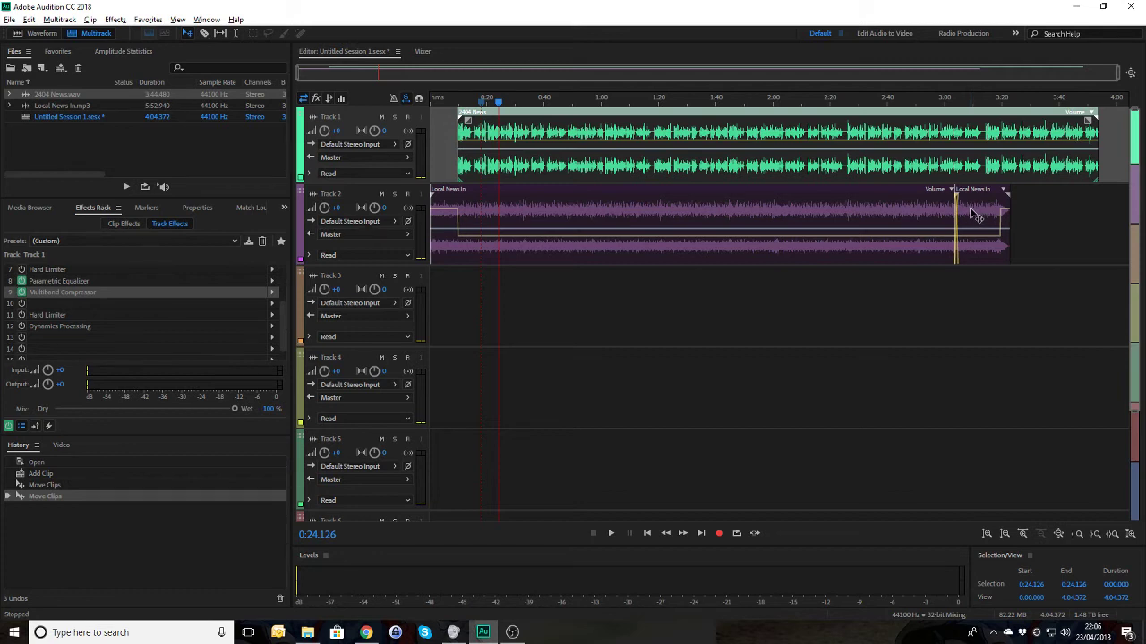
pyautogui.moveTo(998, 220); pyautogui.dragTo(1104, 276)
pyautogui.moveTo(959, 216); pyautogui.dragTo(1097, 220)
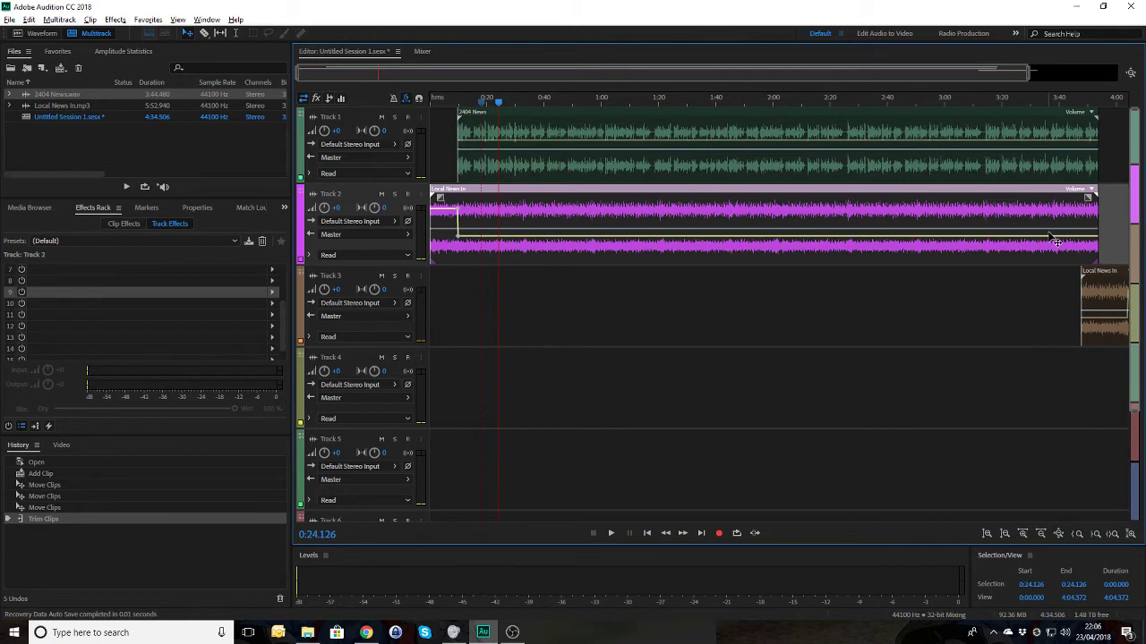
# - Move the closing music clip on Track 3 earlier, starting at about 3:40, so its volume rise falls just after the voice ends
pyautogui.scroll(5, 1050, 239)
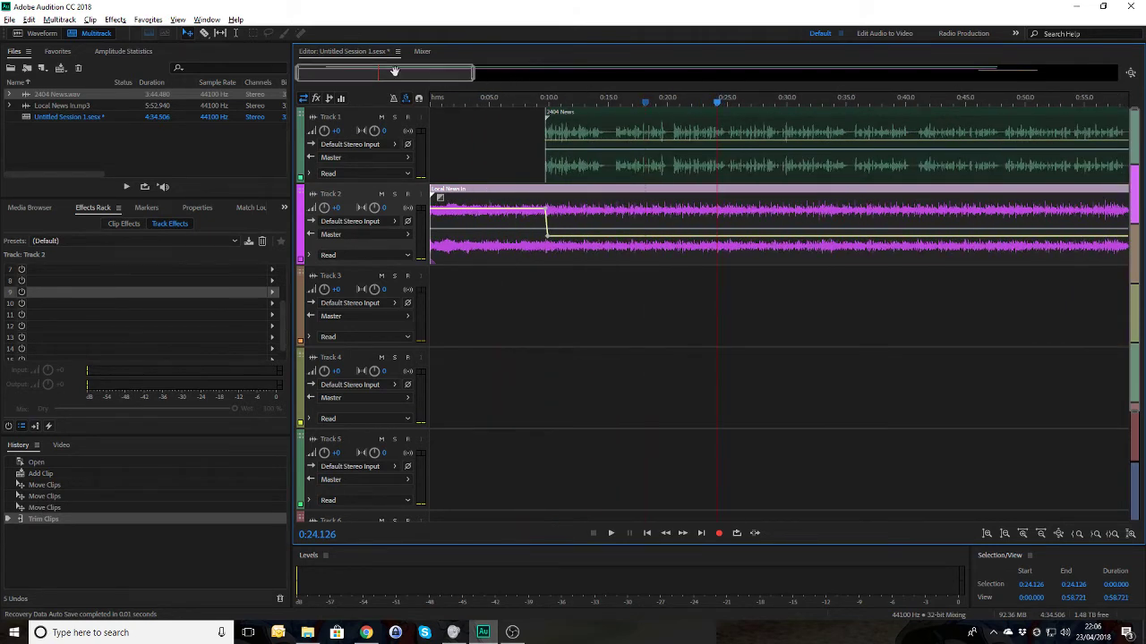
pyautogui.moveTo(394, 72); pyautogui.dragTo(967, 76)
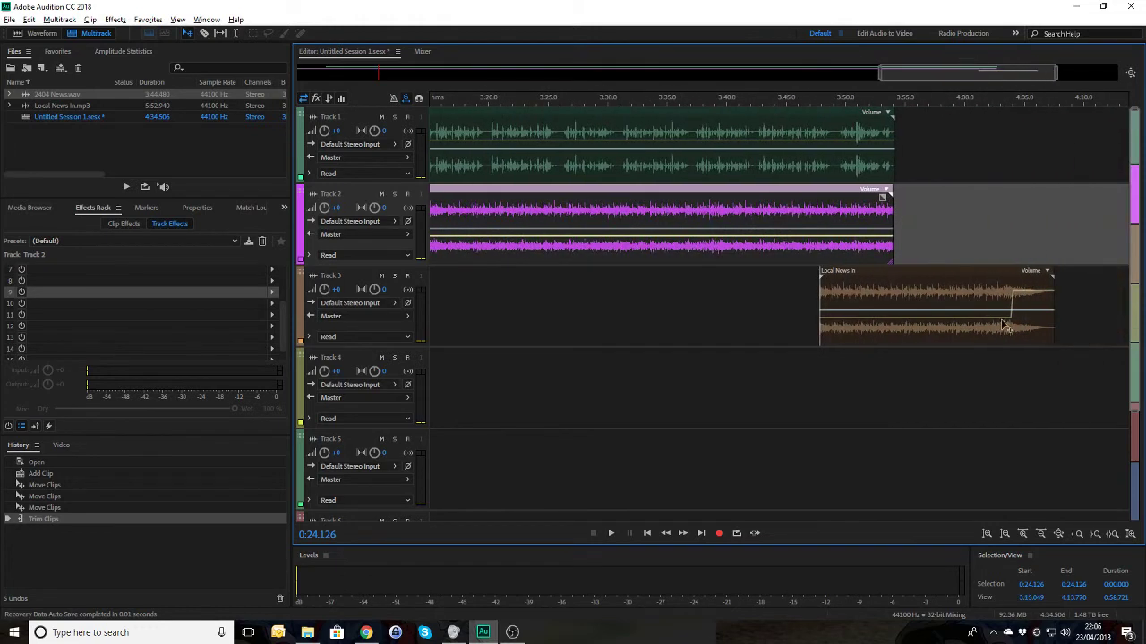
pyautogui.moveTo(979, 309); pyautogui.dragTo(889, 298)
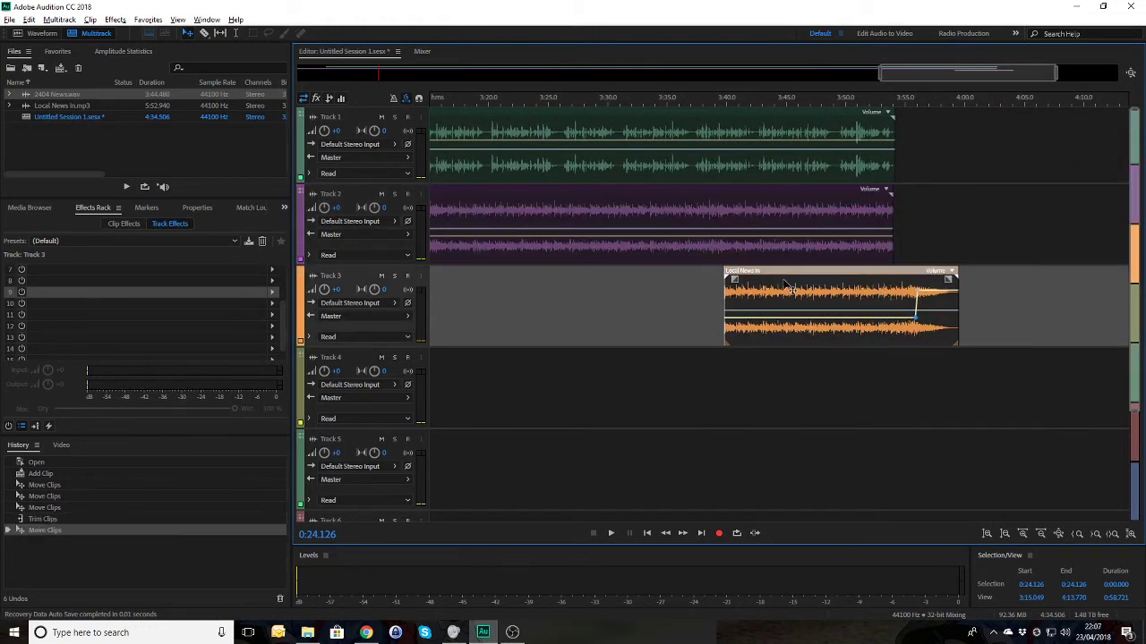
# - Play the start of the closing music clip from about 3:39 with Track 3 soloed only during playback
pyautogui.click(381, 275)
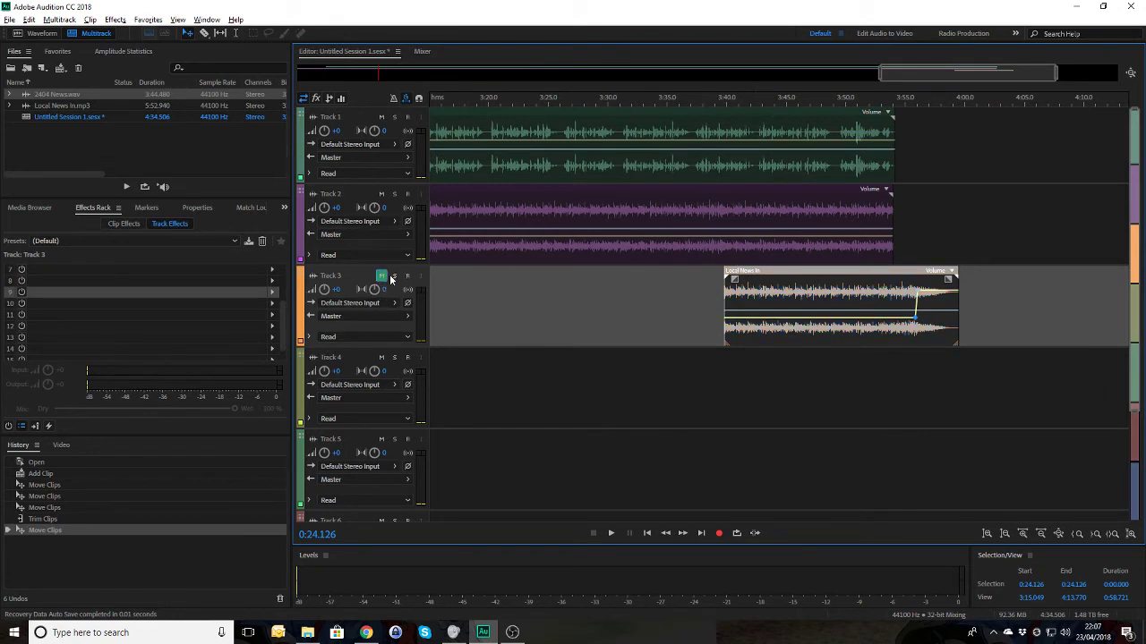
pyautogui.click(394, 275)
pyautogui.click(381, 275)
pyautogui.click(707, 102)
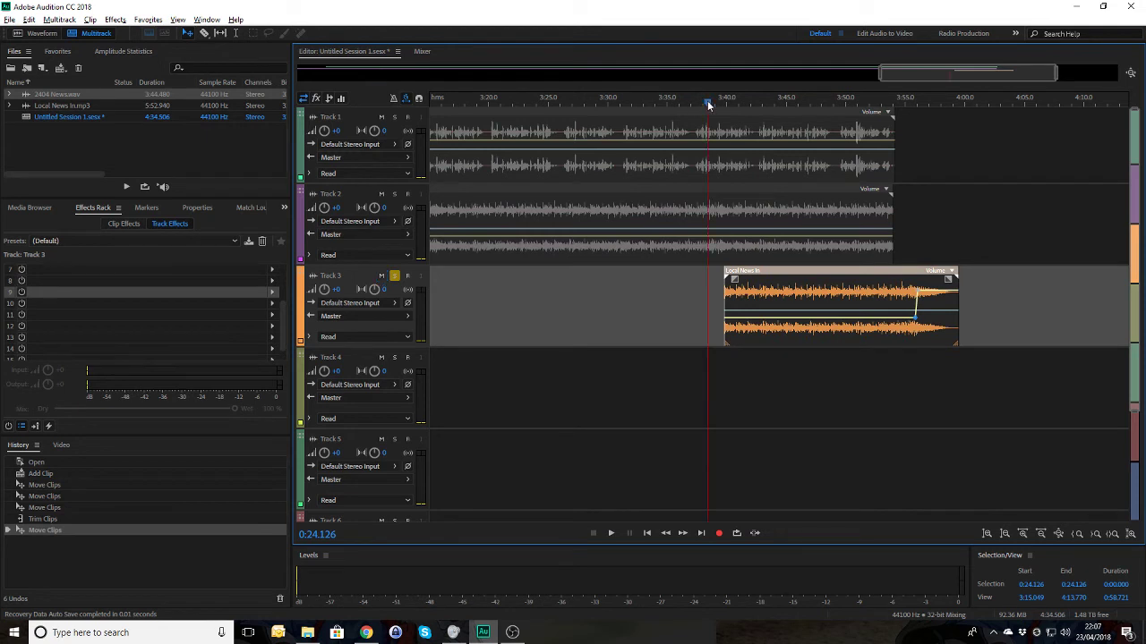
pyautogui.click(719, 102)
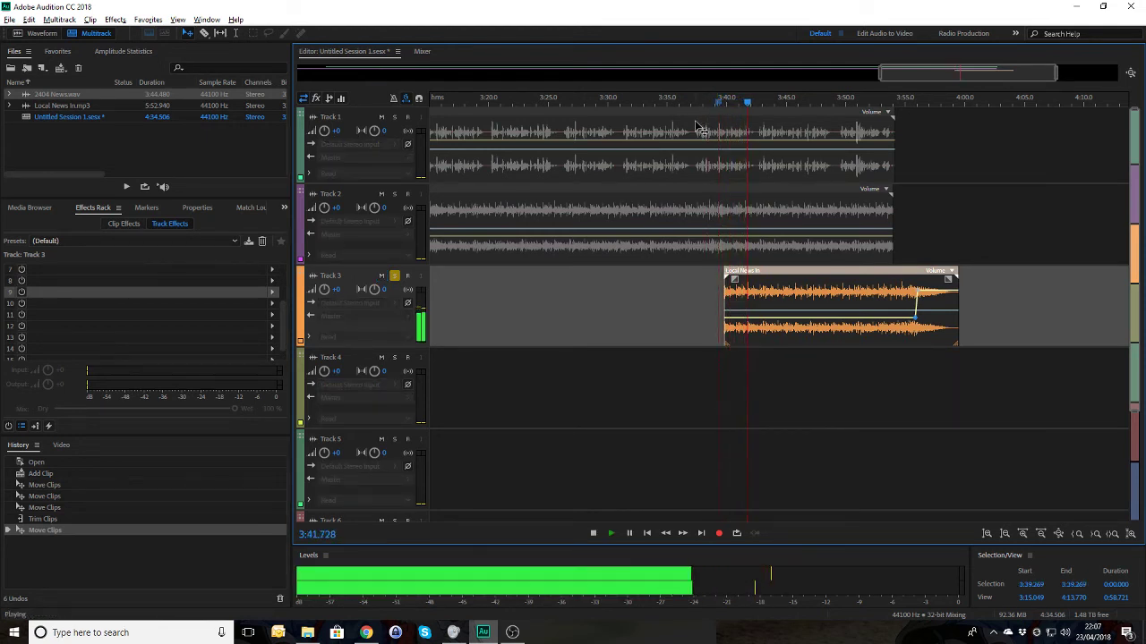
pyautogui.press('space')
pyautogui.click(395, 276)
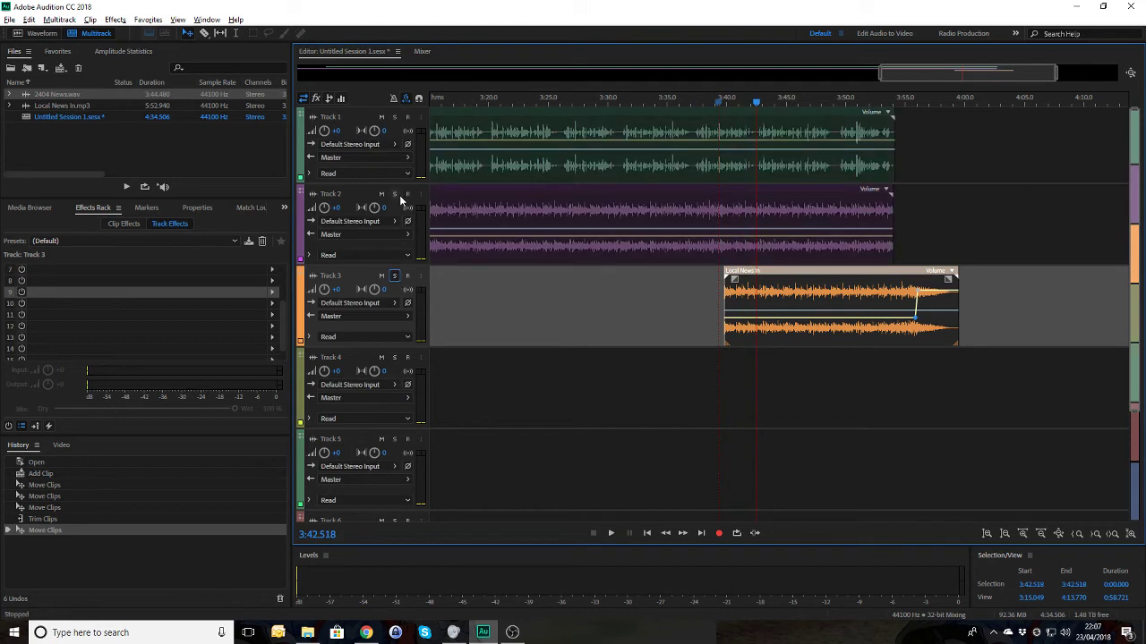
# - Solo Track 2 and play the music bed from about 3:37 to find the matching beat, stopping at about 3:39.7
pyautogui.click(394, 193)
pyautogui.click(696, 102)
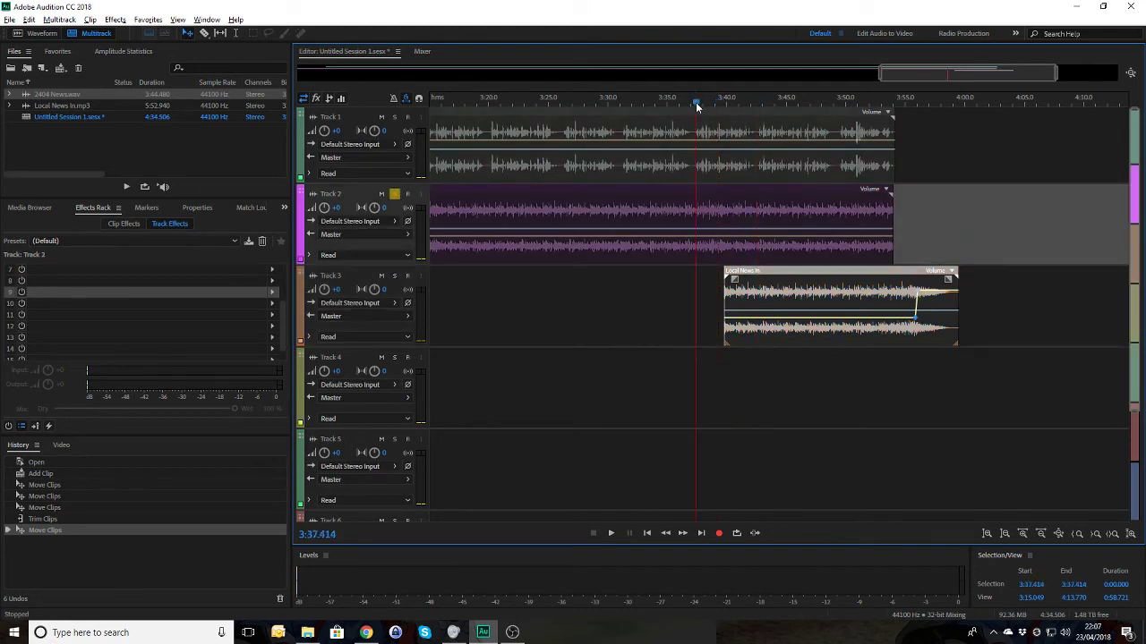
pyautogui.press('space')
pyautogui.scroll(5, 696, 105)
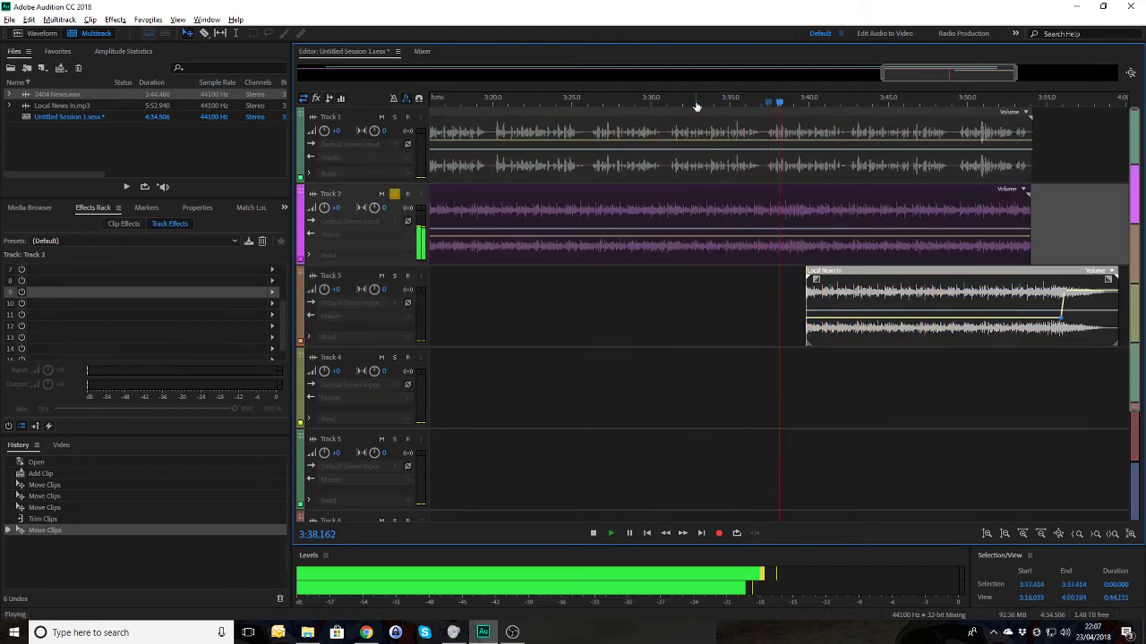
pyautogui.press('space')
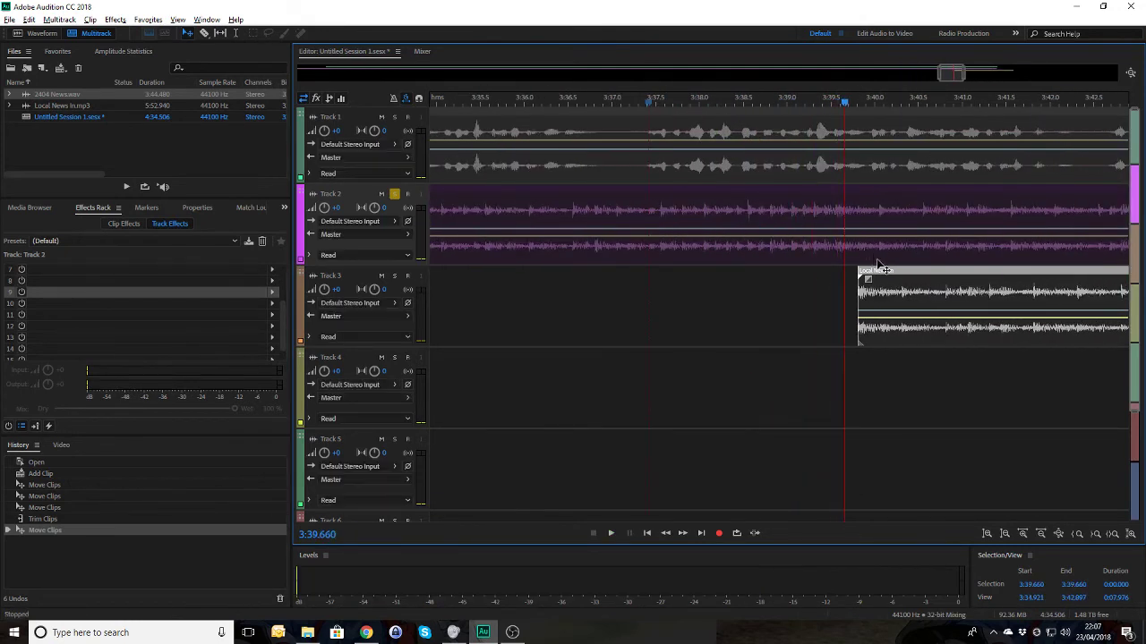
# - Nudge the closing music clip on Track 3 to start at about 3:39.6, lining up its waveform beats with Track 2
pyautogui.moveTo(882, 279); pyautogui.dragTo(856, 279)
pyautogui.scroll(2, 857, 279)
pyautogui.scroll(3, 857, 279)
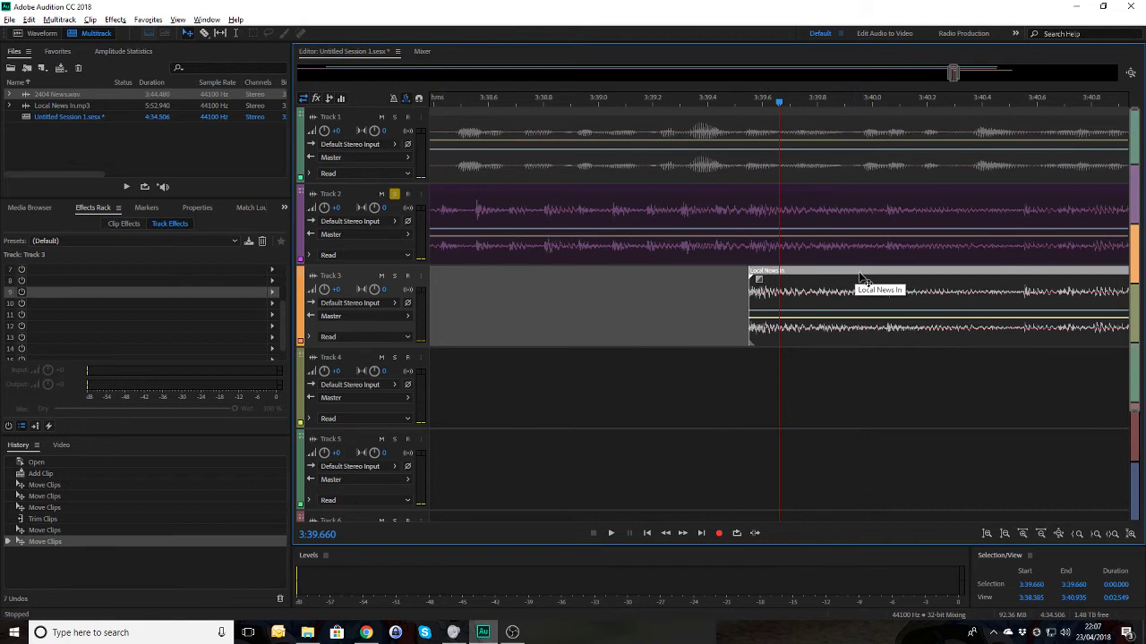
pyautogui.moveTo(876, 286); pyautogui.dragTo(881, 292)
# - Play the music bed to about 3:40.4, split the Track 2 clip there and delete the part after the split
pyautogui.press('space')
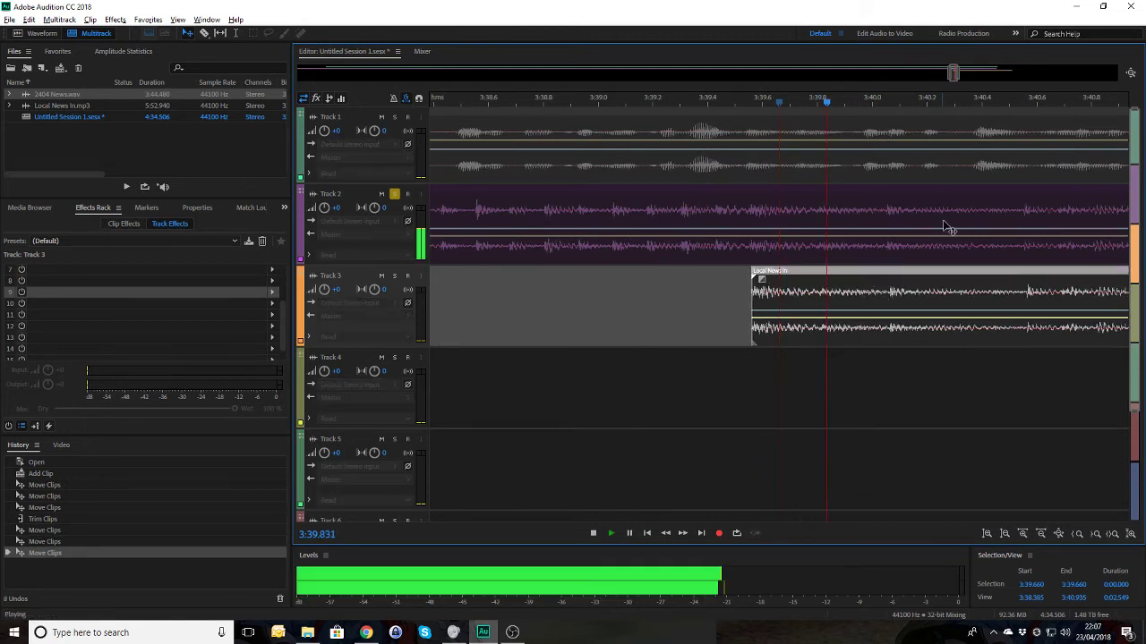
pyautogui.press('space')
pyautogui.click(1010, 220)
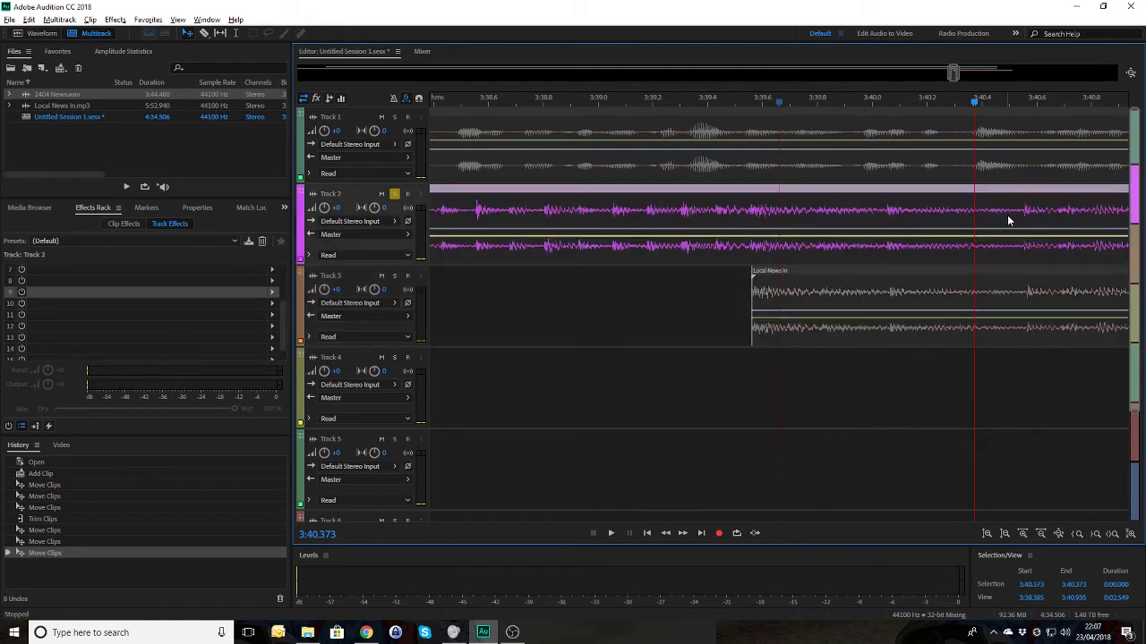
pyautogui.hotkey('ctrl', 'k')
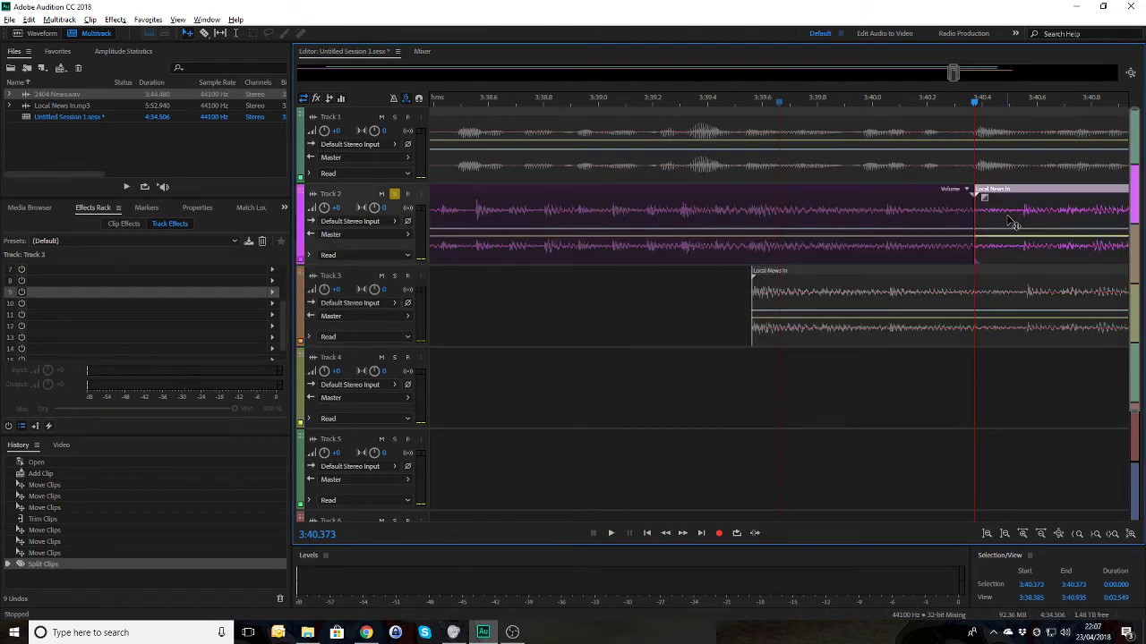
pyautogui.press('Delete')
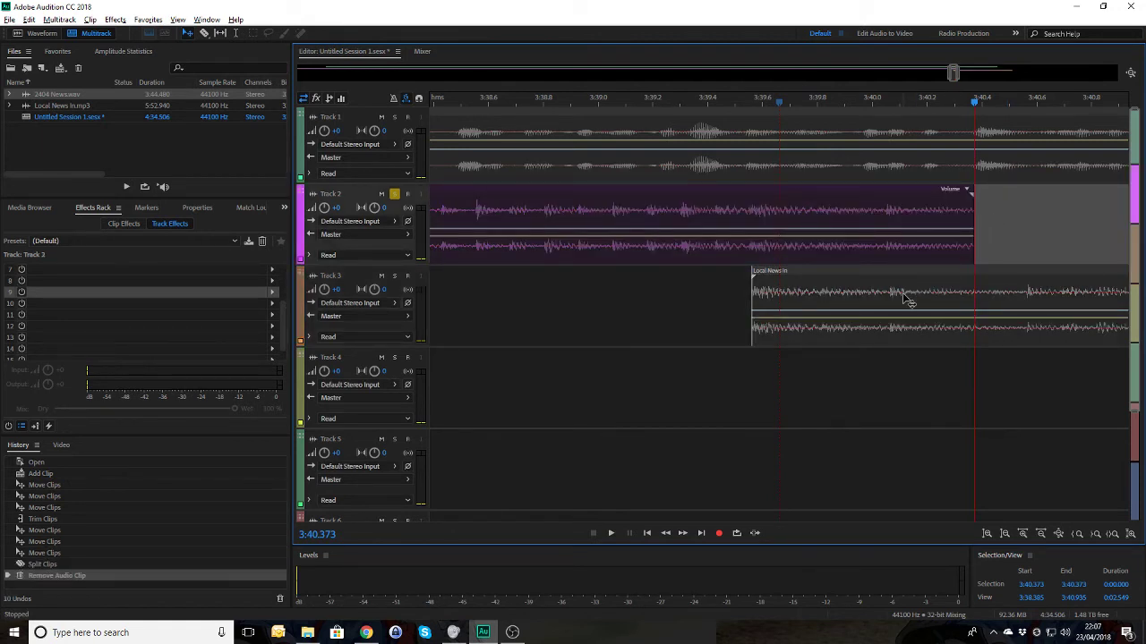
# - Move the closing music clip from Track 3 up onto Track 2, crossfading it with the music bed, and unsolo Track 2
pyautogui.moveTo(904, 298); pyautogui.dragTo(900, 223)
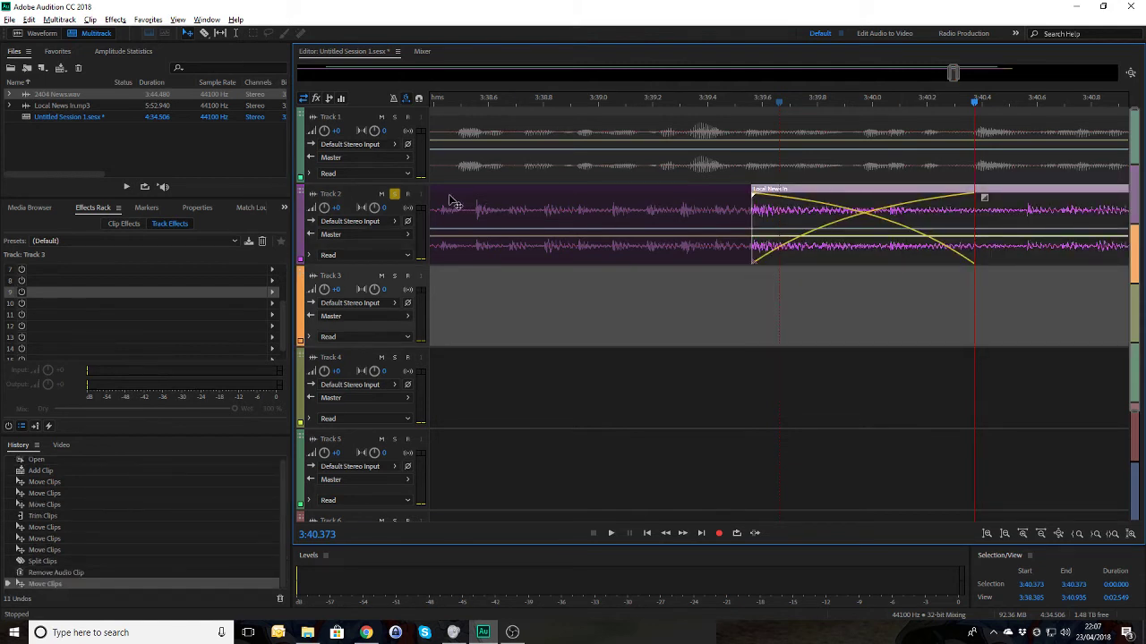
pyautogui.click(395, 194)
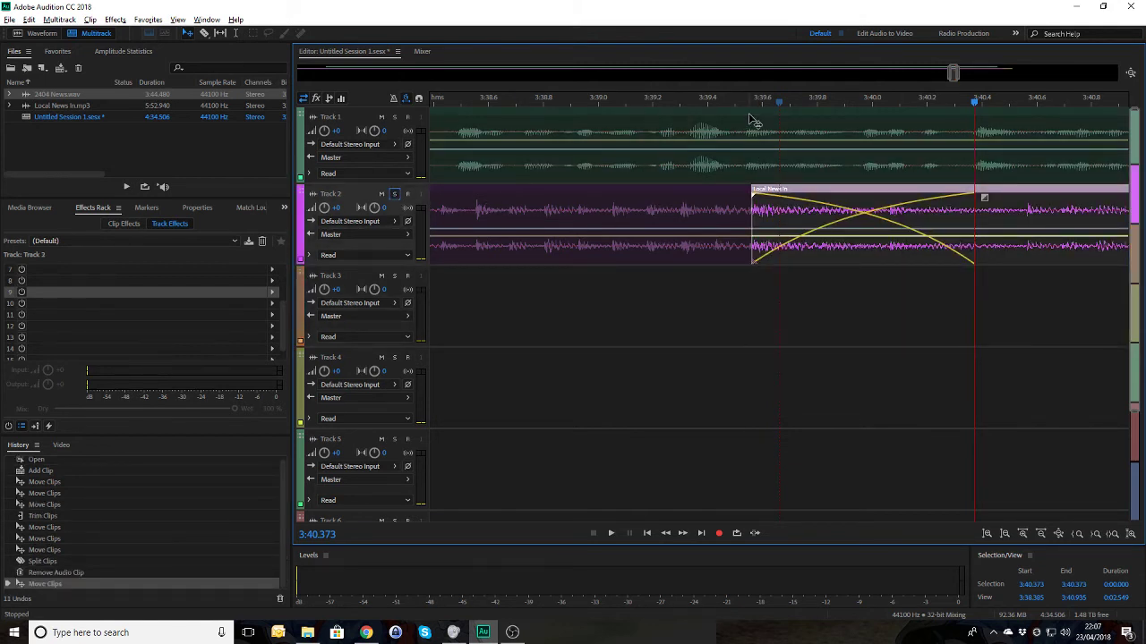
pyautogui.hotkey('ctrl', '\\')
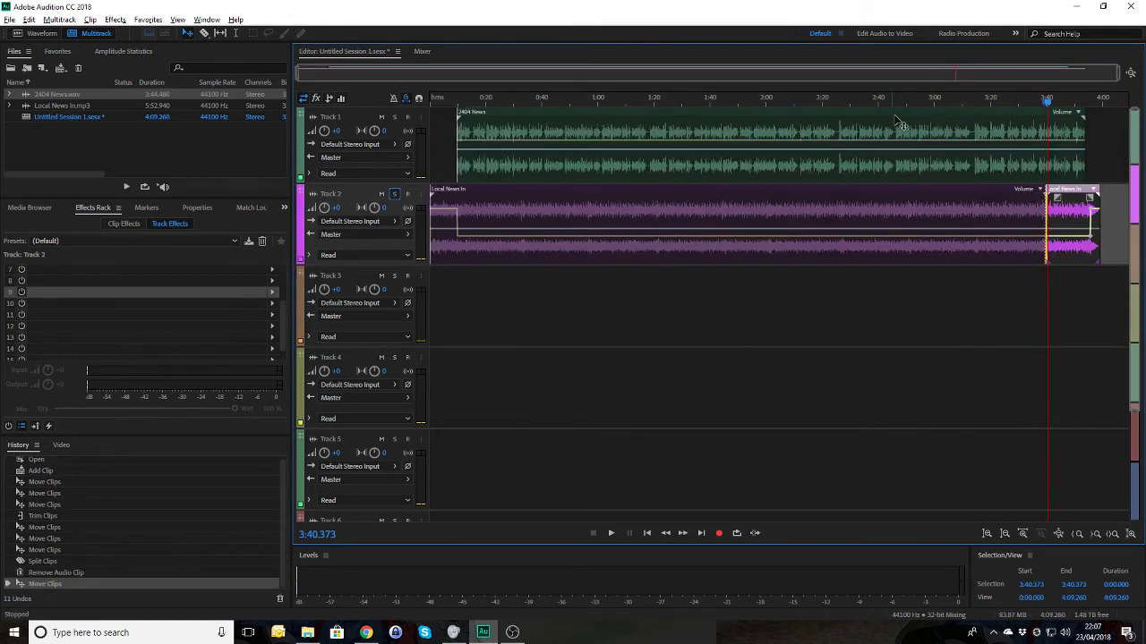
# - Move the closing music clip's volume-rise keyframes earlier, to about 3:53.1 and 3:53.9, so the music swells as the voice ends
pyautogui.click(1077, 102)
pyautogui.press('space')
pyautogui.press('space')
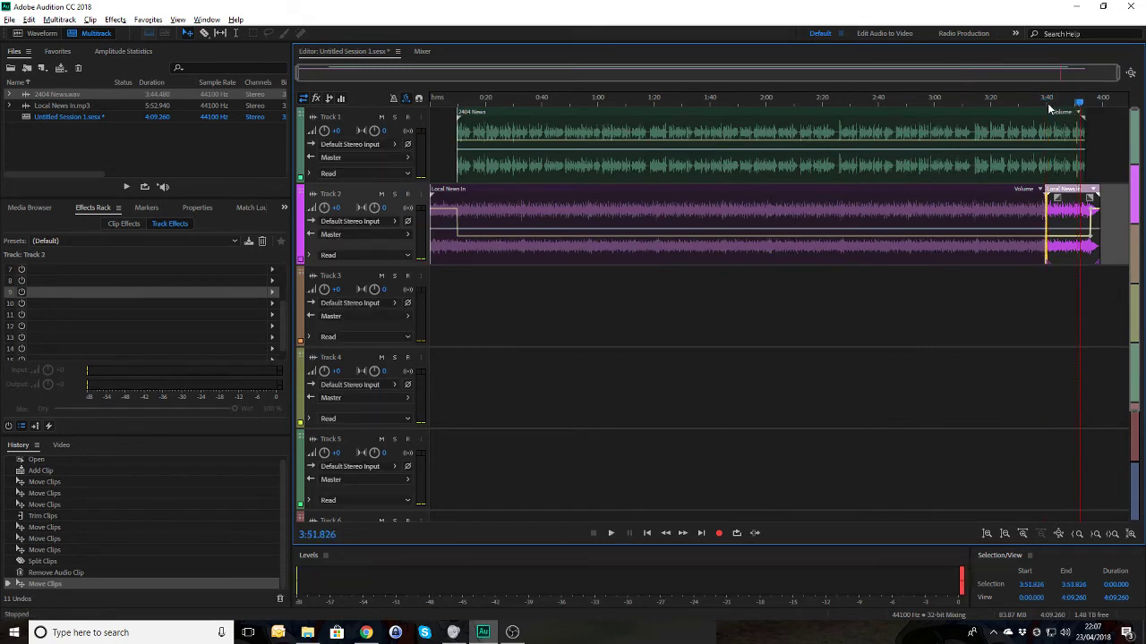
pyautogui.scroll(11, 1049, 108)
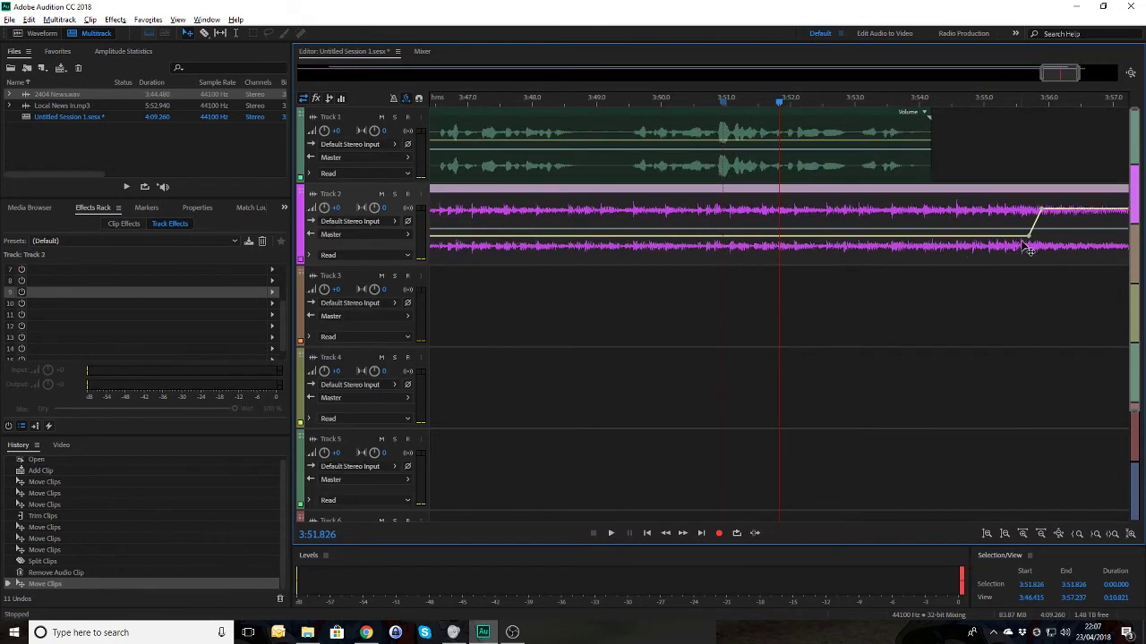
pyautogui.moveTo(1023, 239); pyautogui.dragTo(862, 235)
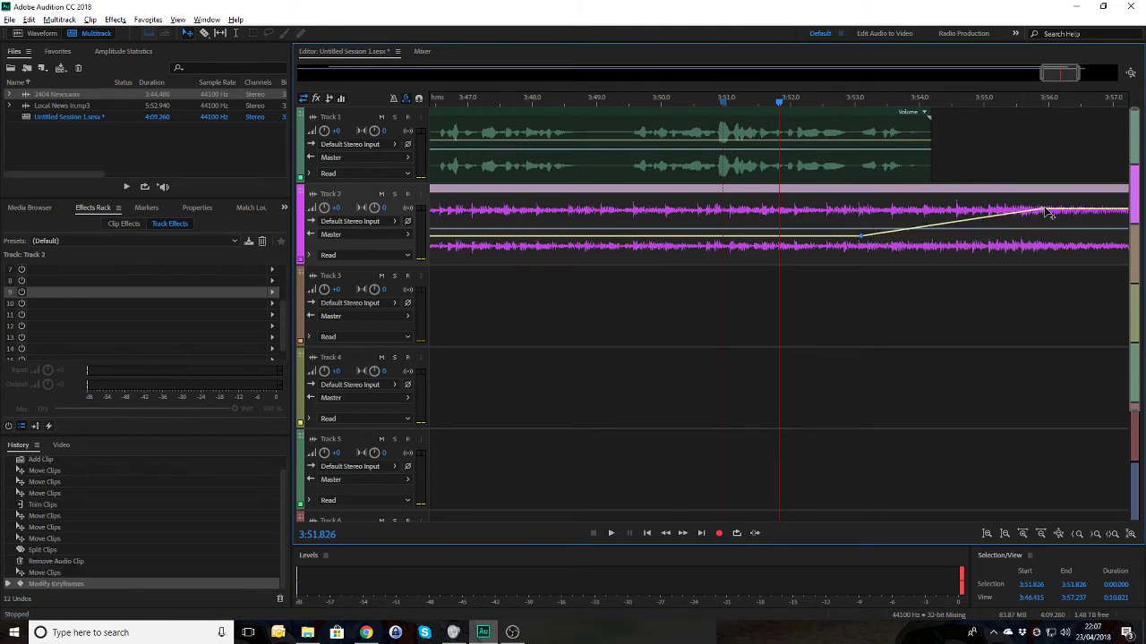
pyautogui.moveTo(1049, 212); pyautogui.dragTo(909, 208)
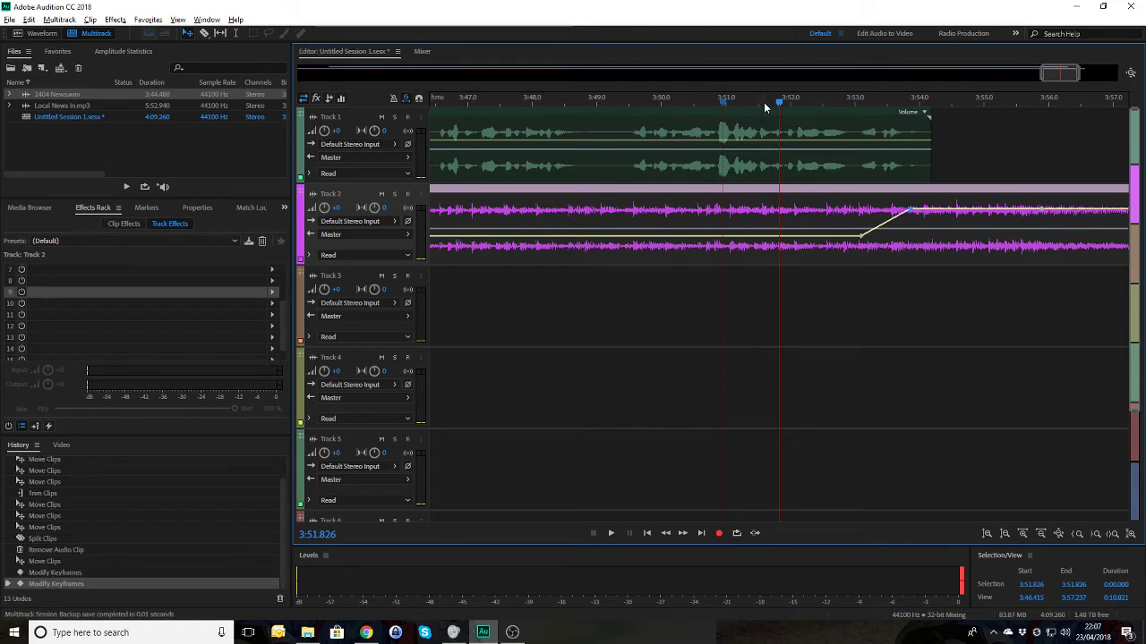
# - Play the bulletin's ending from about 3:51.8 to check the music swell, and show the full session
pyautogui.press('space')
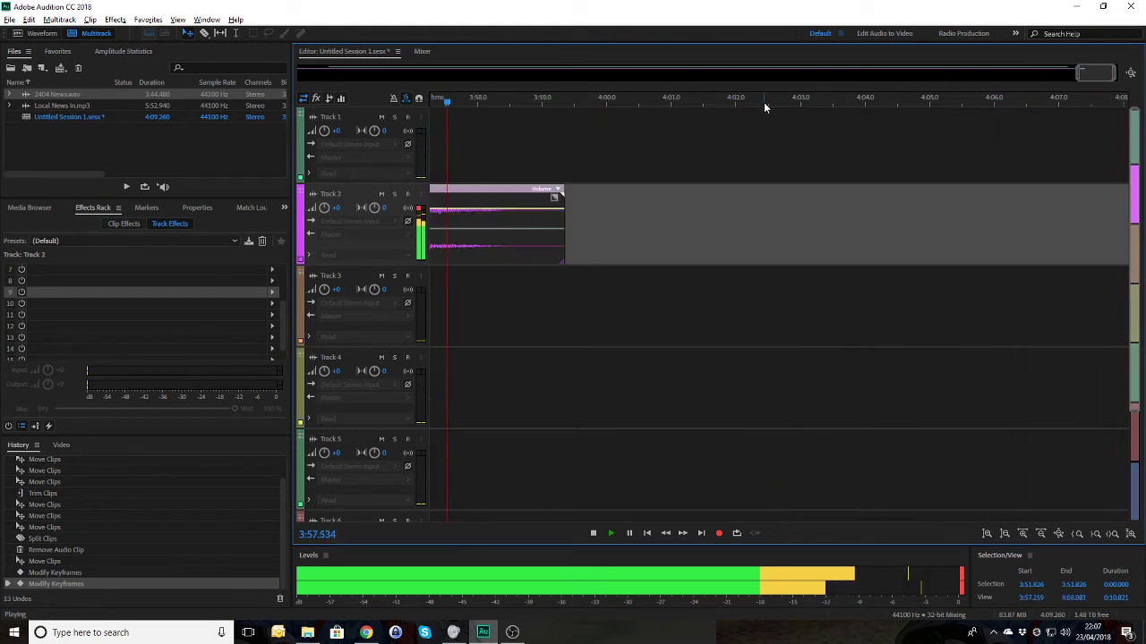
pyautogui.press('space')
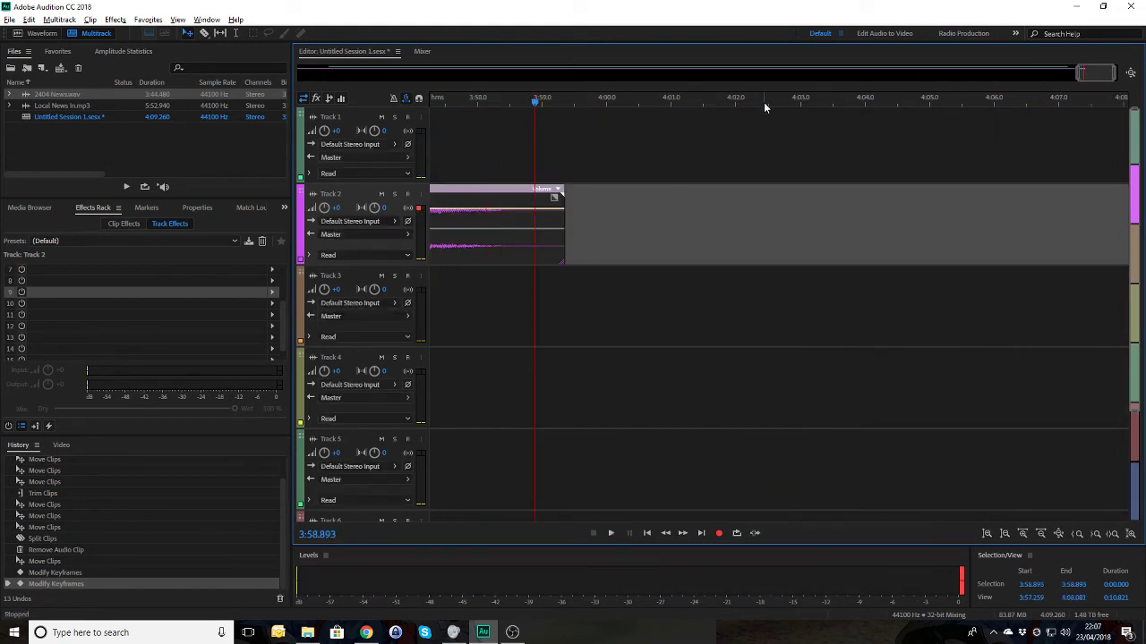
pyautogui.press('\\')
# - Mix down the entire session to a new file and normalize the mixdown to -0.1 dB
pyautogui.click(608, 309)
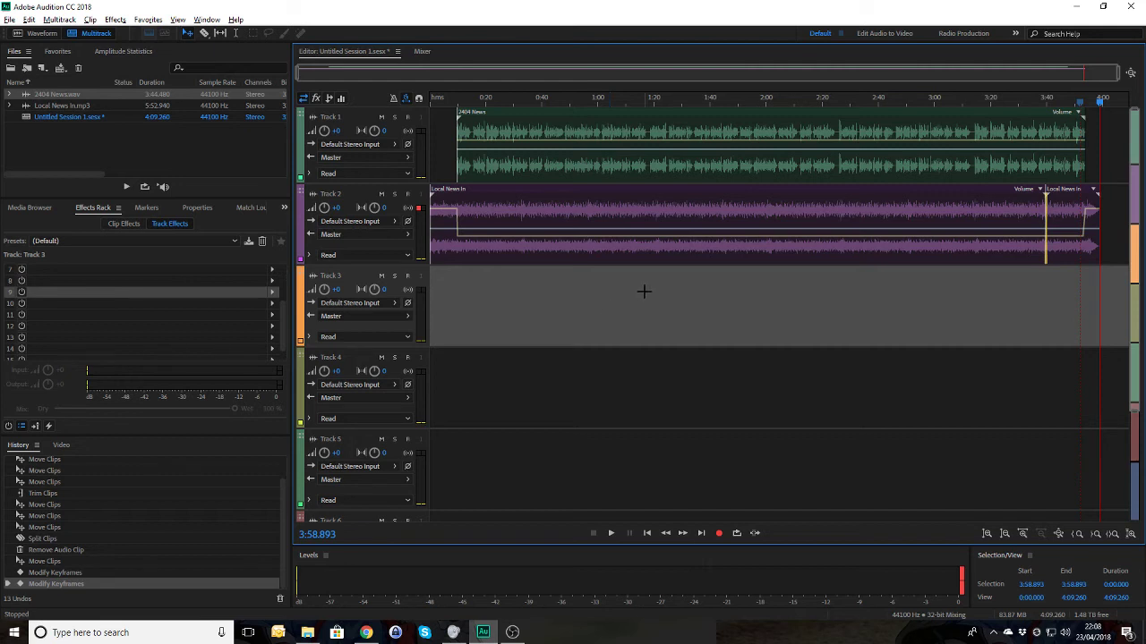
pyautogui.rightClick(644, 290)
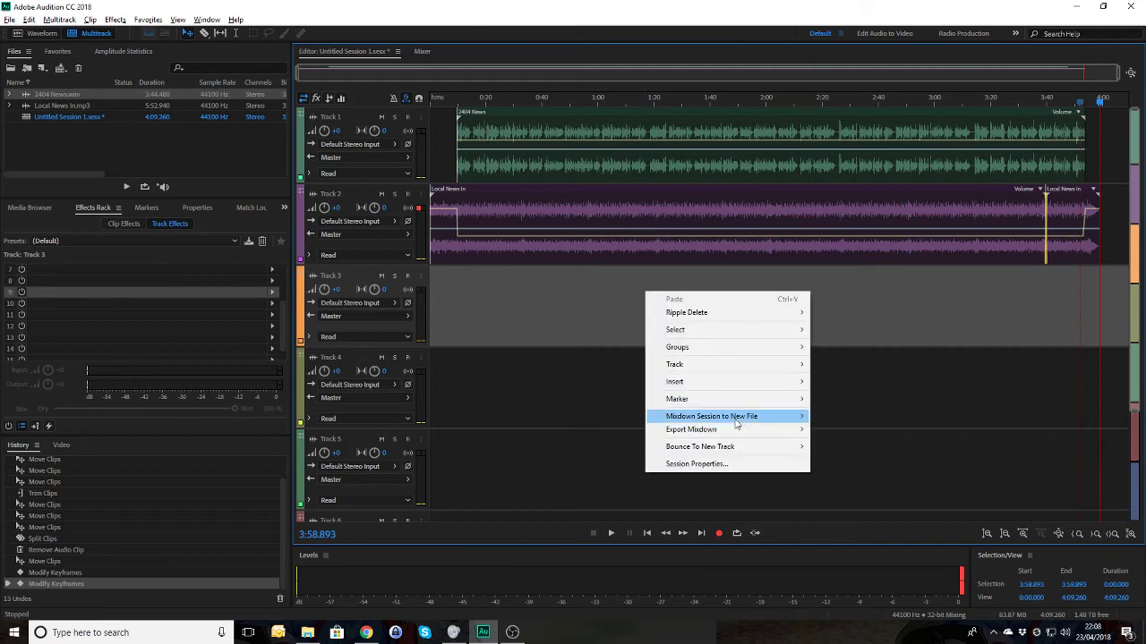
pyautogui.moveTo(788, 417)
pyautogui.click(847, 430)
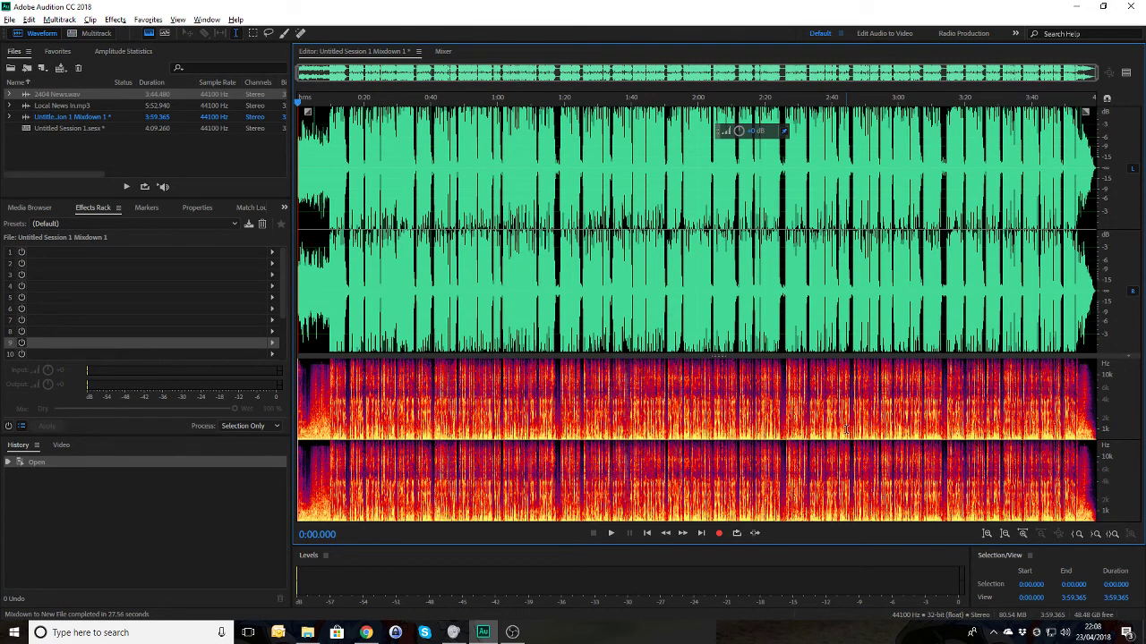
pyautogui.click(148, 21)
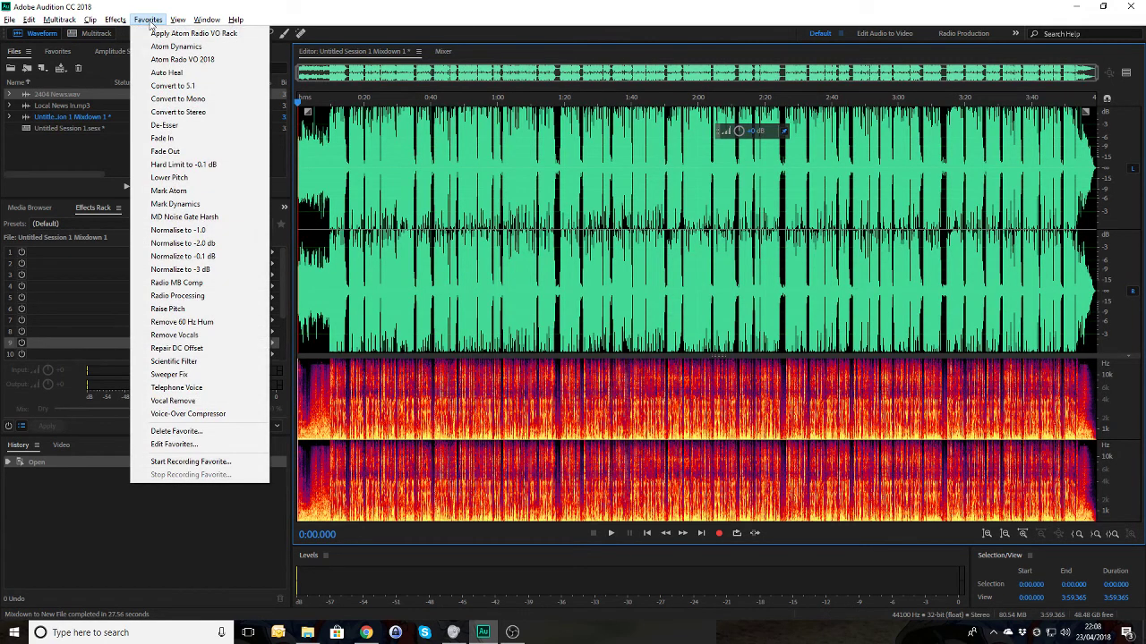
pyautogui.click(213, 257)
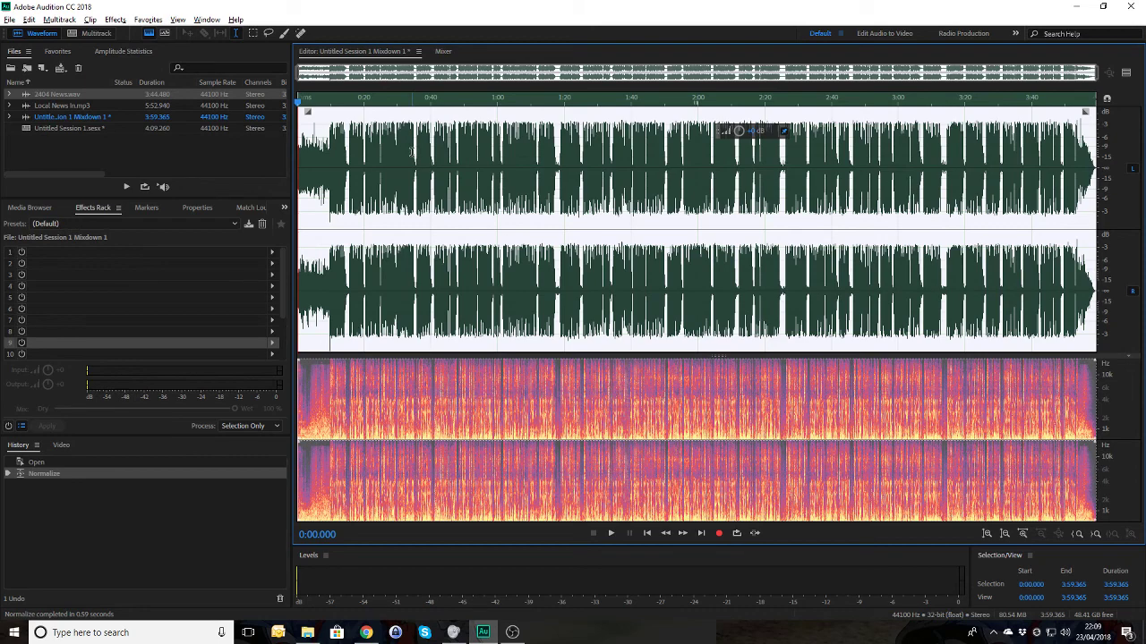
# - Examine the normalized mixdown's waveform closely around 0:41 to 0:55, and play it from about 0:21 to check the sound
pyautogui.scroll(2, 443, 167)
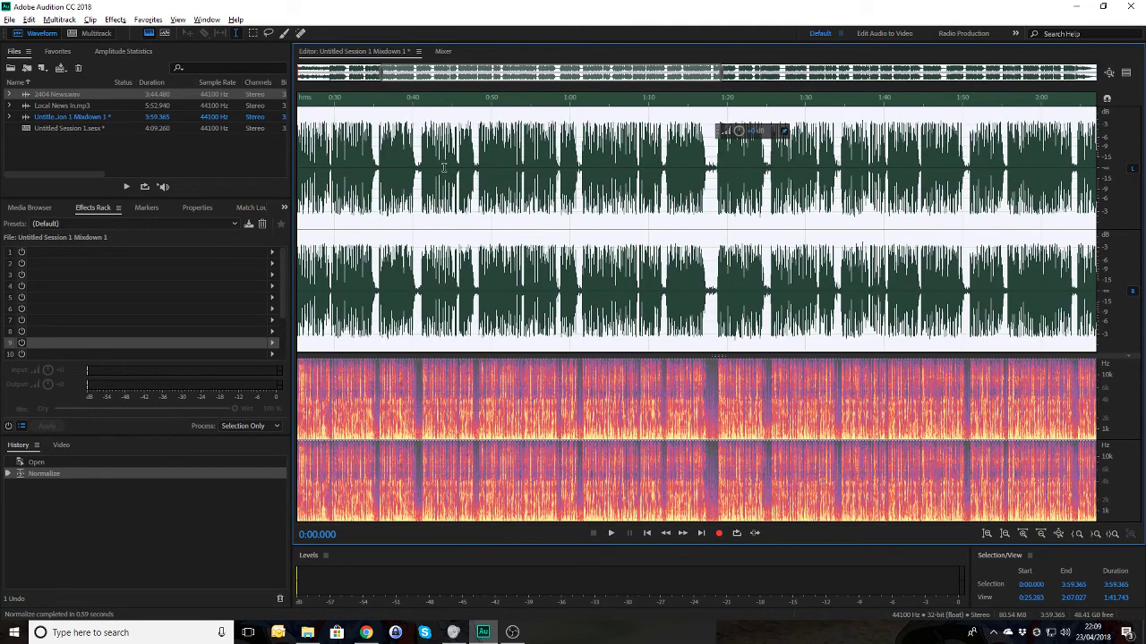
pyautogui.scroll(4, 443, 167)
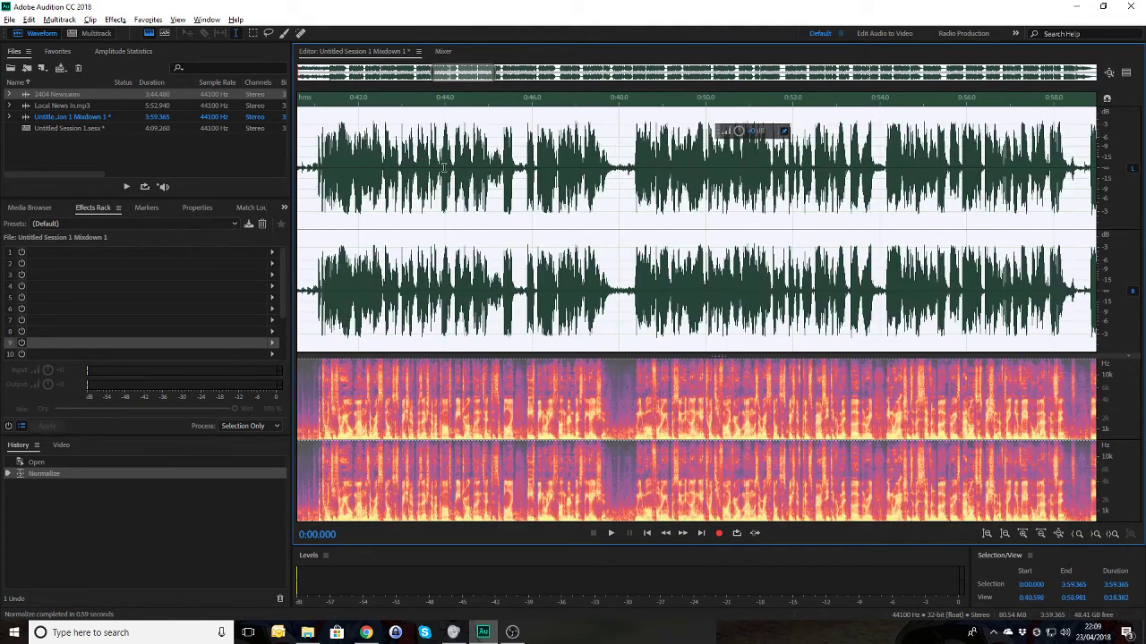
pyautogui.scroll(1, 443, 167)
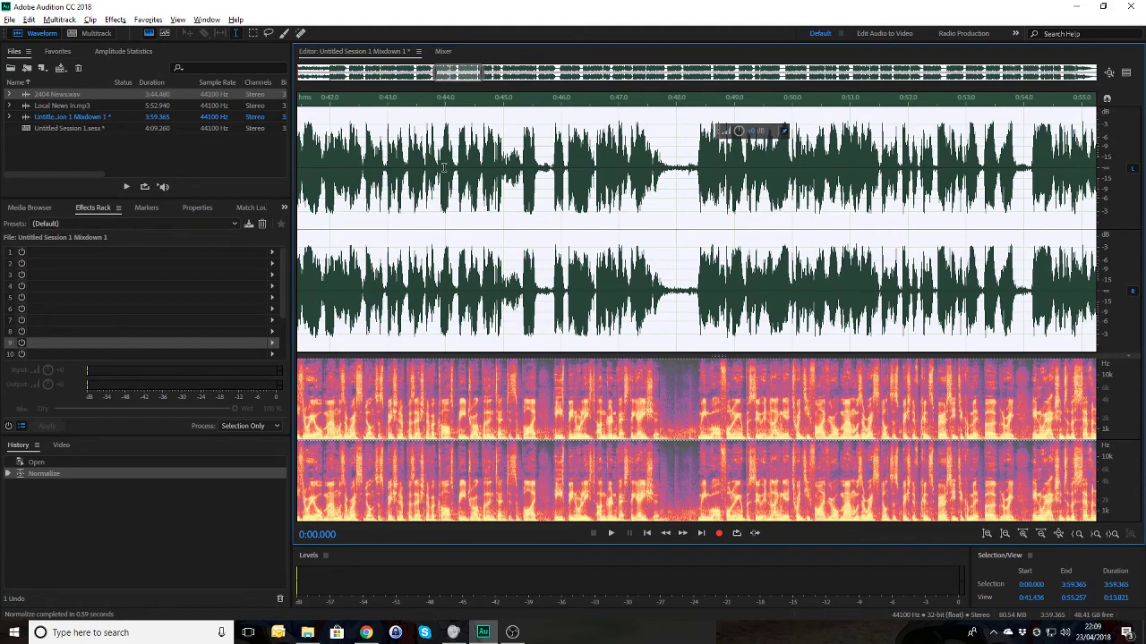
pyautogui.scroll(-5, 472, 146)
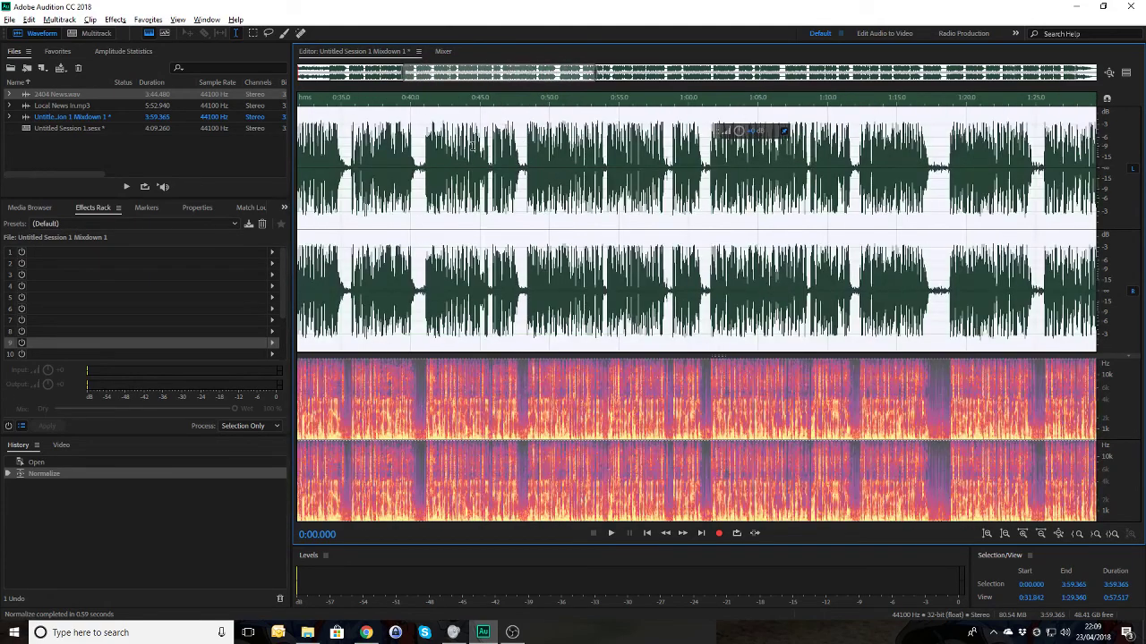
pyautogui.scroll(-4, 472, 146)
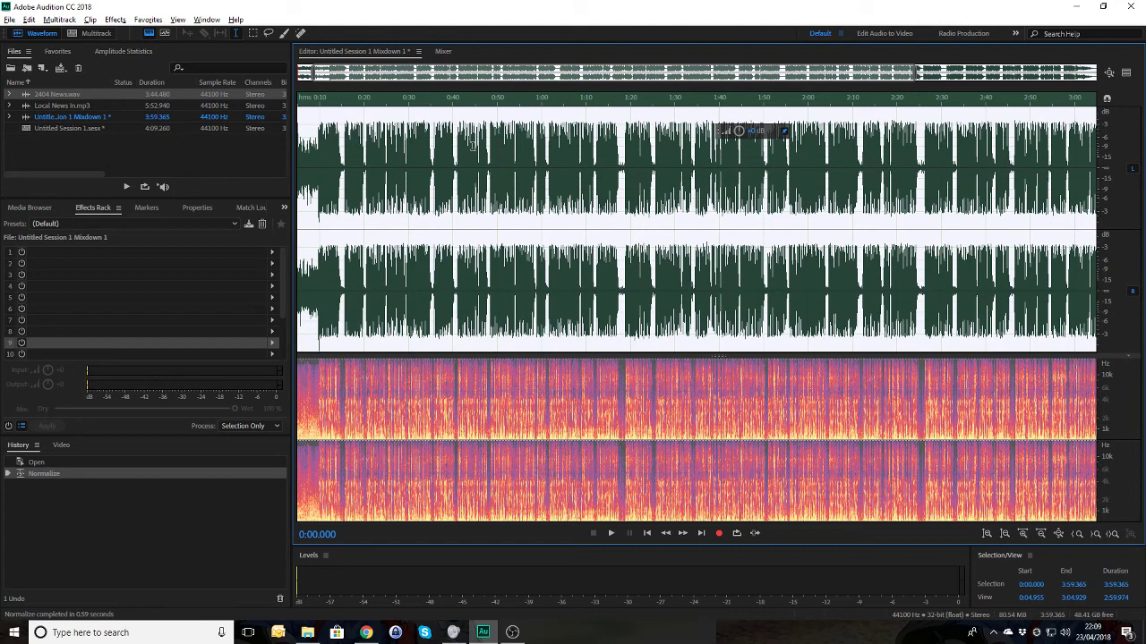
pyautogui.click(373, 103)
pyautogui.press('space')
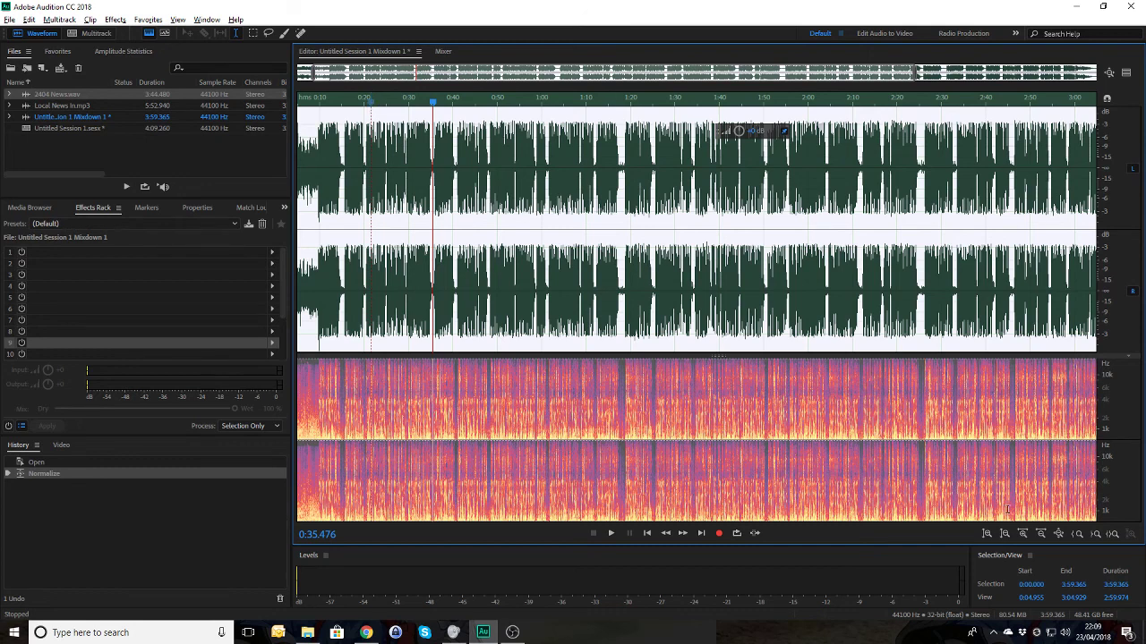
pyautogui.hotkey('alt', 'Tab')
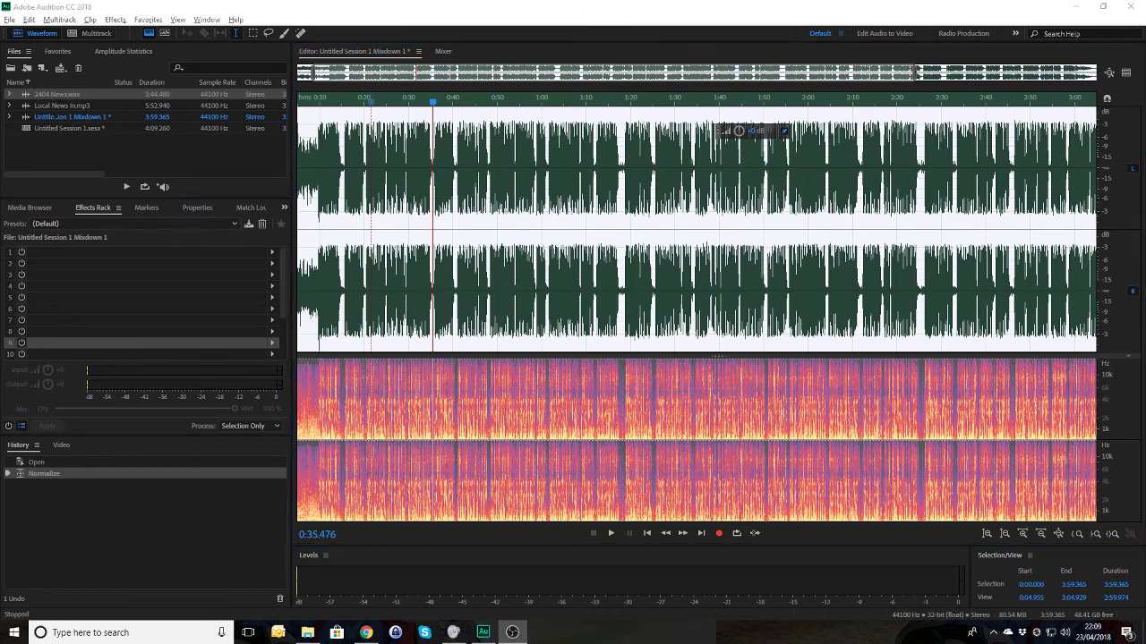